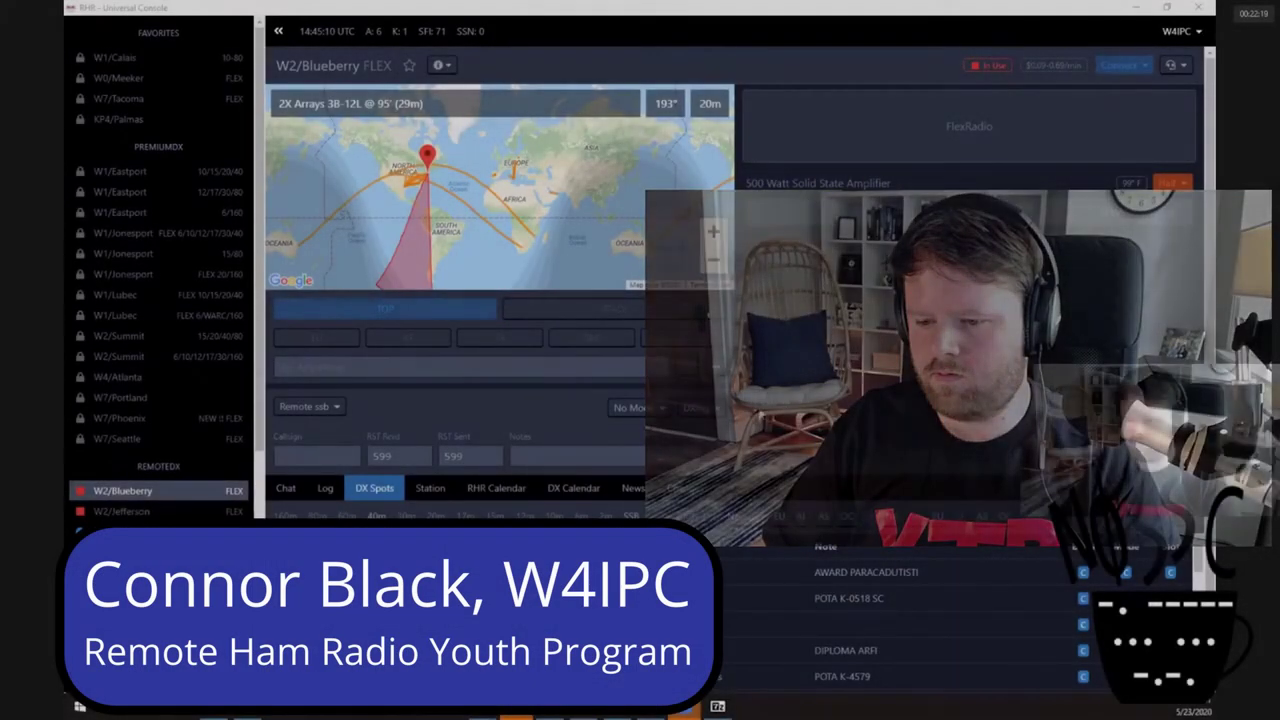
Step: Browse the favorite and premium stations list and open the W7/Tacoma station page
{"action": "scroll", "coordinate": [108, 338], "scroll_direction": "down", "scroll_amount": 3}
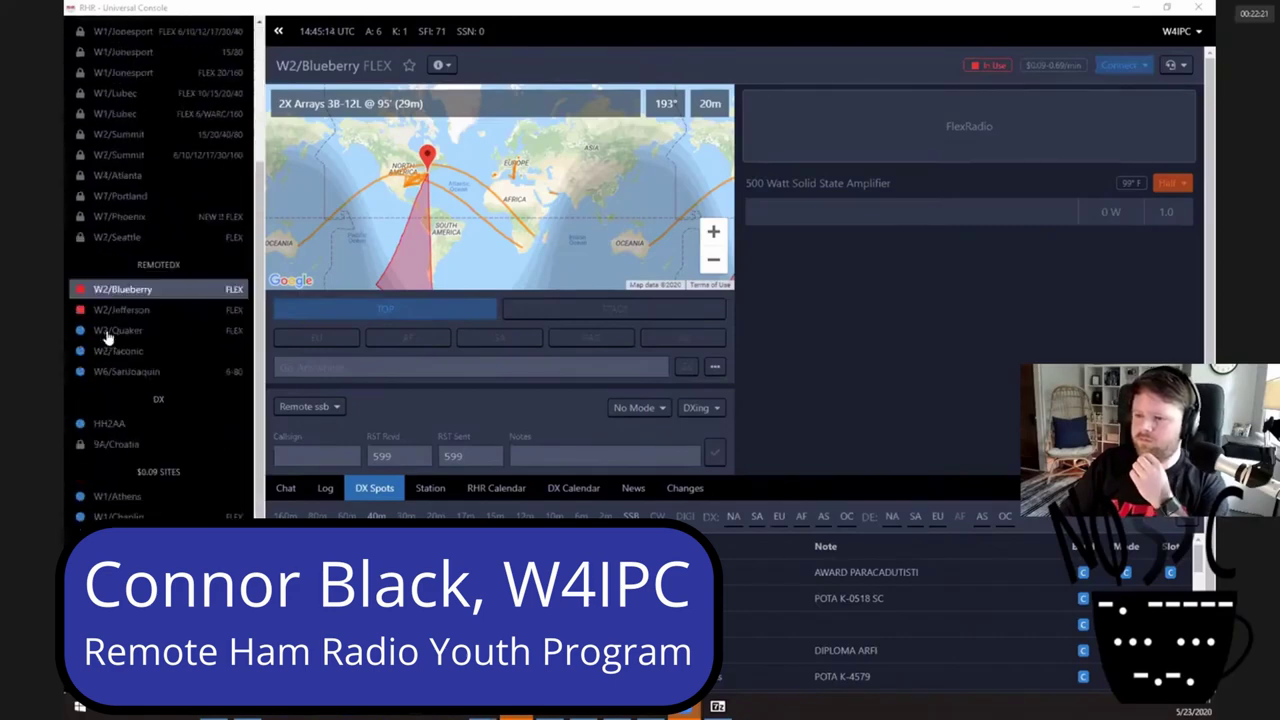
{"action": "scroll", "coordinate": [108, 338], "scroll_direction": "up", "scroll_amount": 3}
{"action": "left_click_drag", "start_coordinate": [140, 58], "coordinate": [130, 90]}
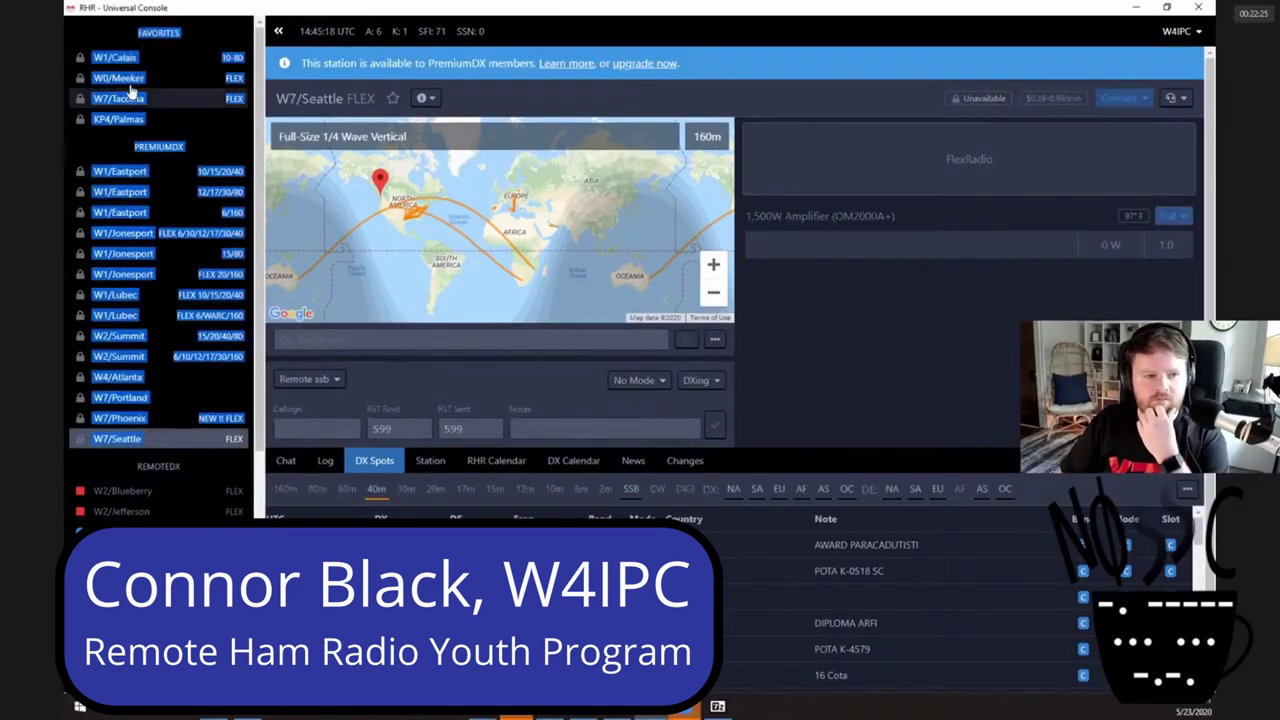
{"action": "left_click", "coordinate": [130, 96]}
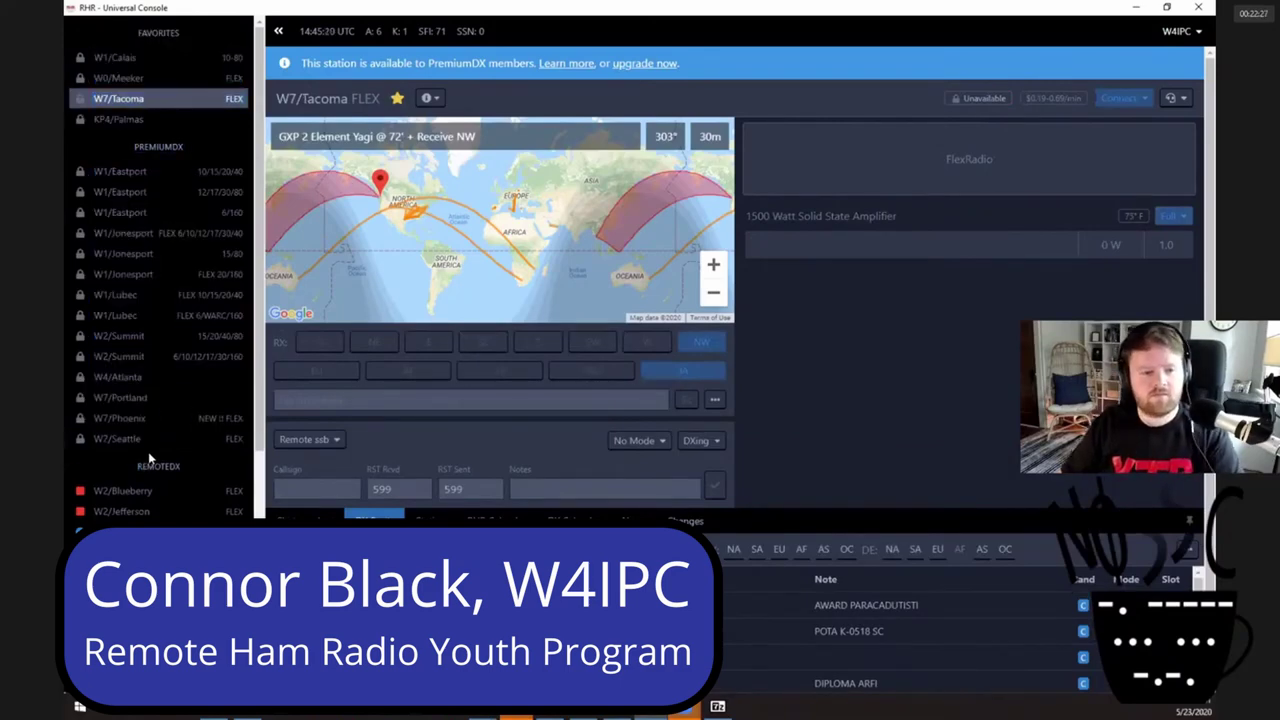
{"action": "scroll", "coordinate": [150, 462], "scroll_direction": "down", "scroll_amount": 5}
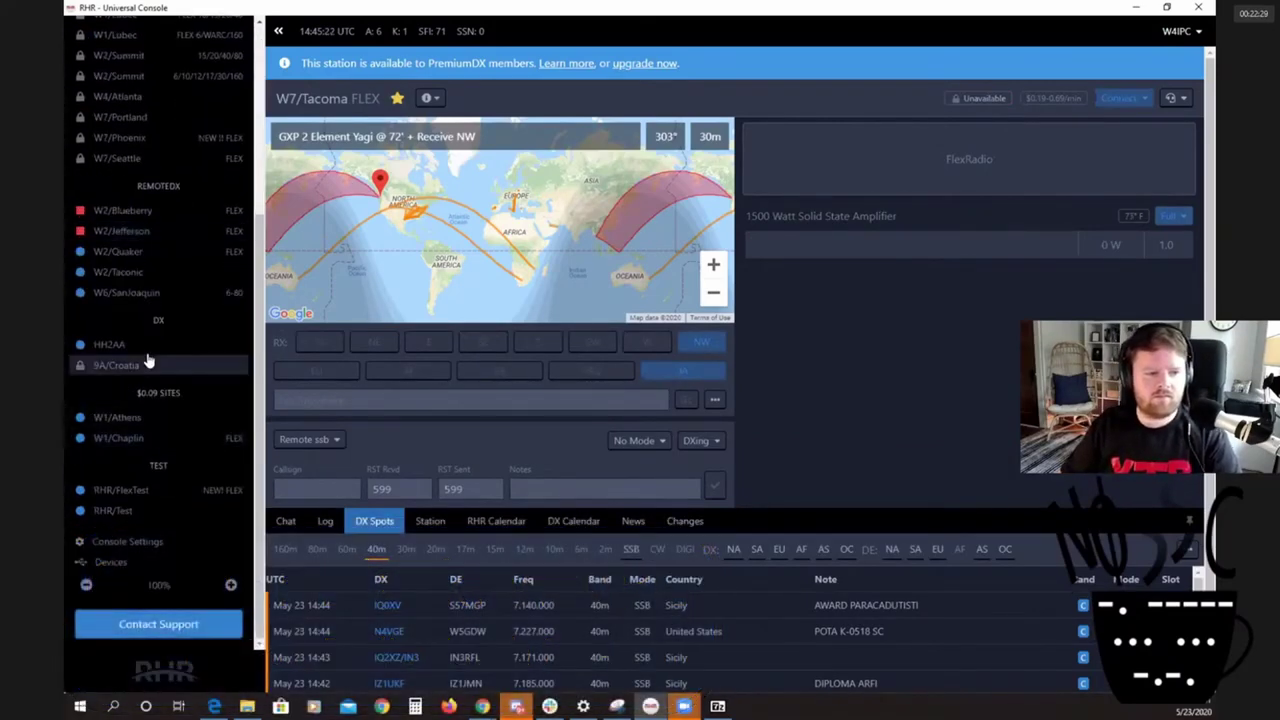
{"action": "scroll", "coordinate": [148, 362], "scroll_direction": "up", "scroll_amount": 1}
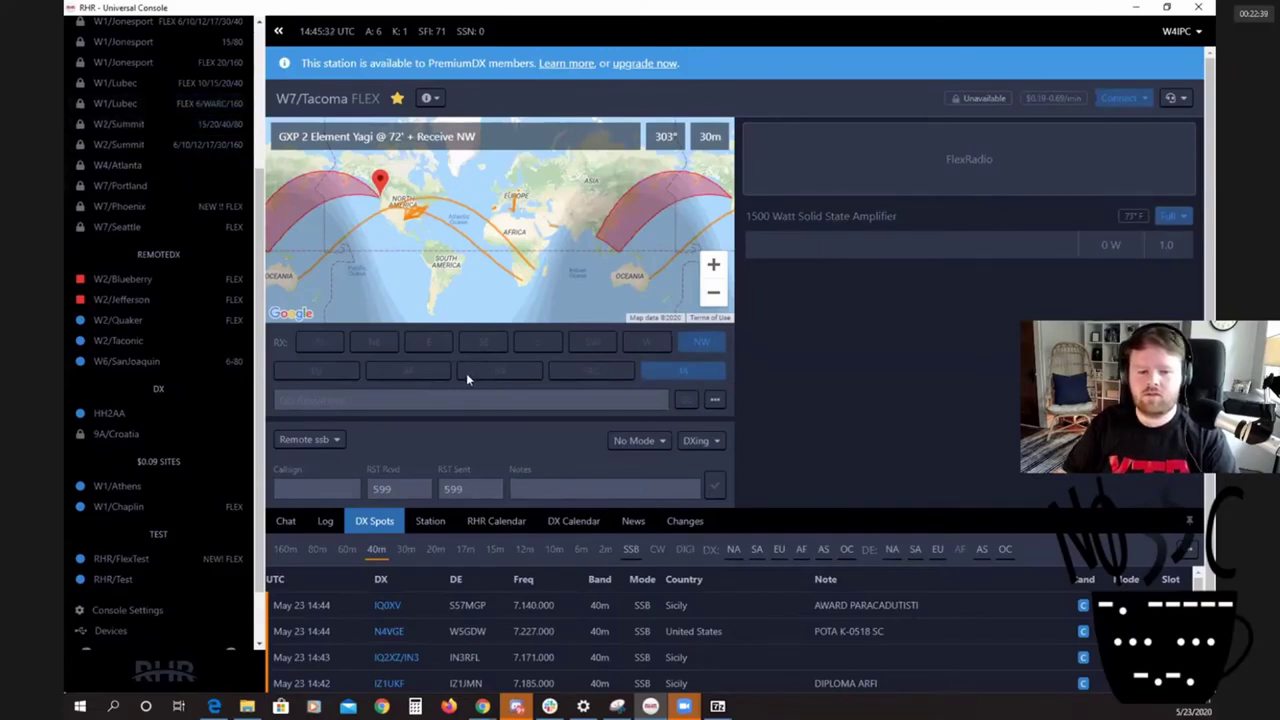
Step: Step through W7/Seattle, W2/Blueberry, W2/Jefferson, W2/Quaker, W6/SanJoaquin and HH2AA station pages
{"action": "left_click_drag", "start_coordinate": [130, 265], "coordinate": [117, 238]}
{"action": "left_click", "coordinate": [117, 232]}
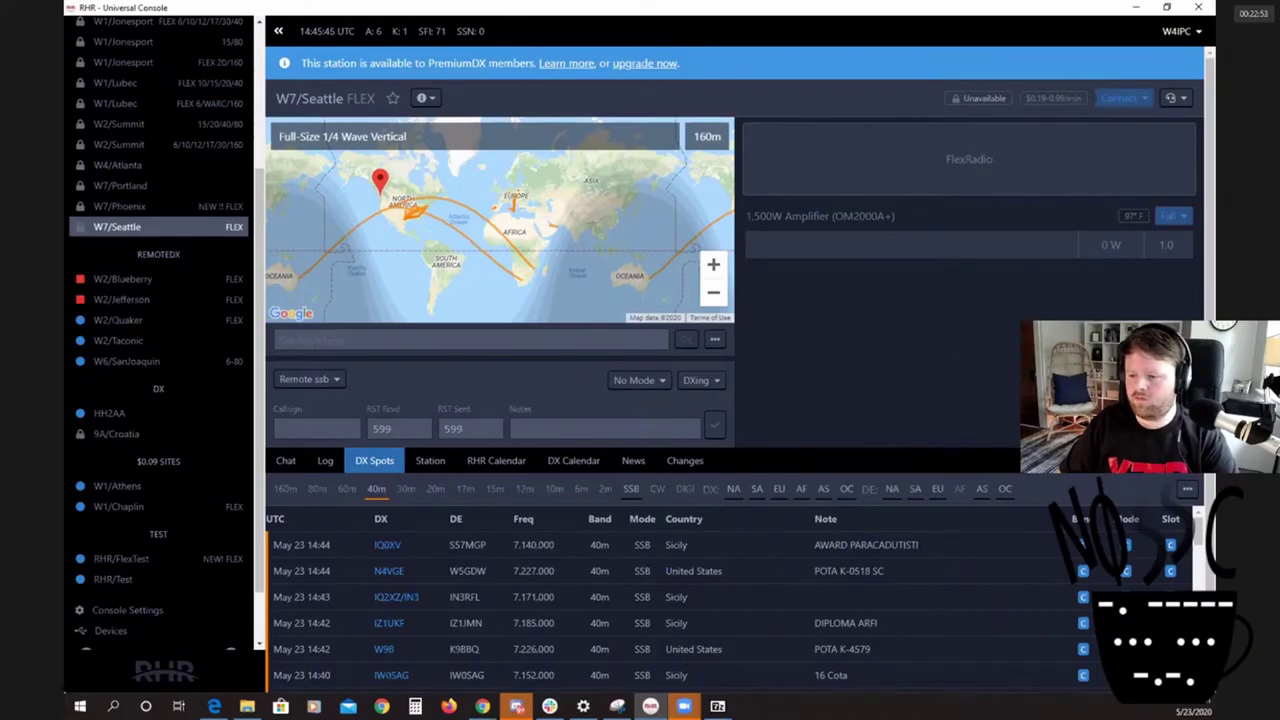
{"action": "left_click", "coordinate": [122, 279]}
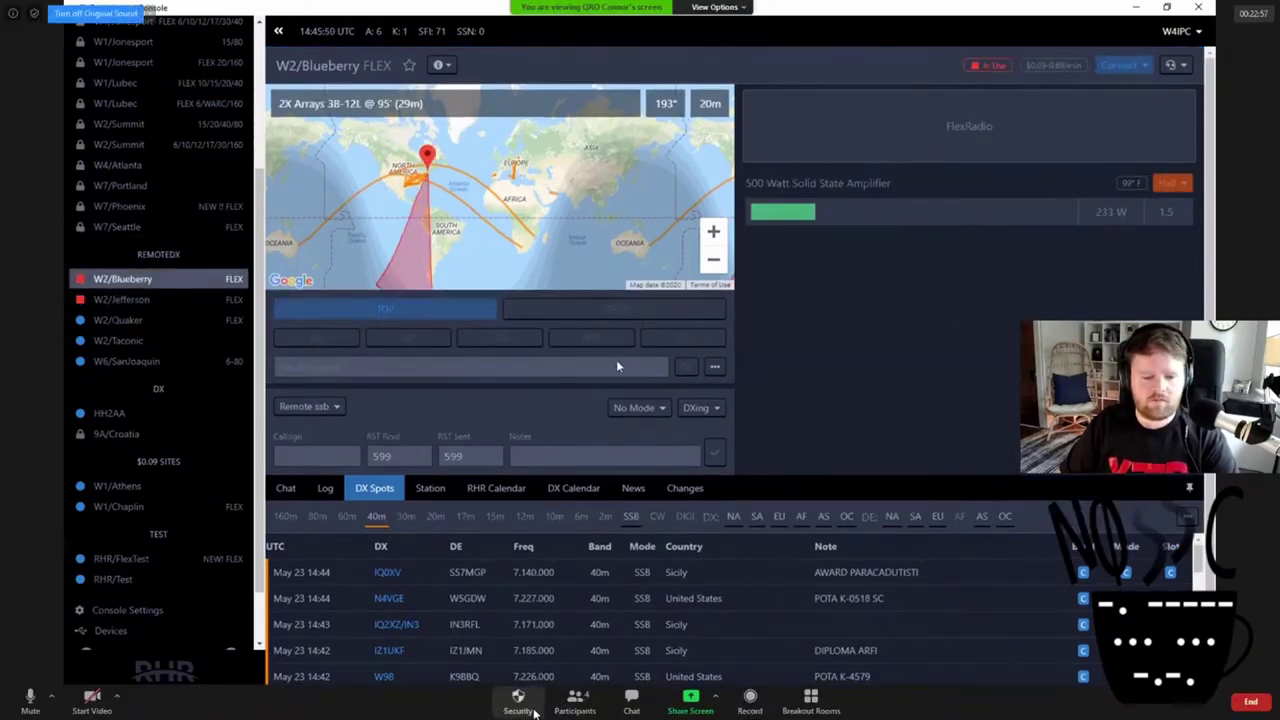
{"action": "left_click", "coordinate": [227, 300]}
{"action": "left_click", "coordinate": [203, 326]}
{"action": "left_click", "coordinate": [200, 361]}
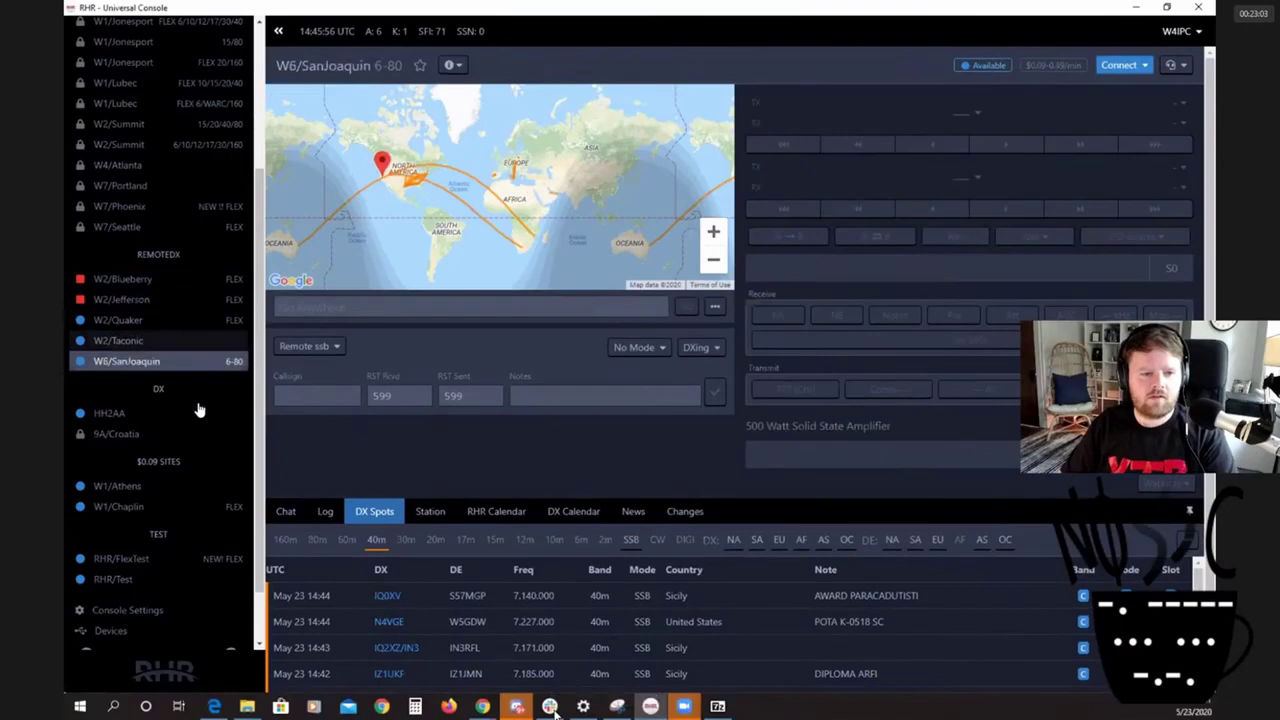
{"action": "left_click", "coordinate": [167, 420]}
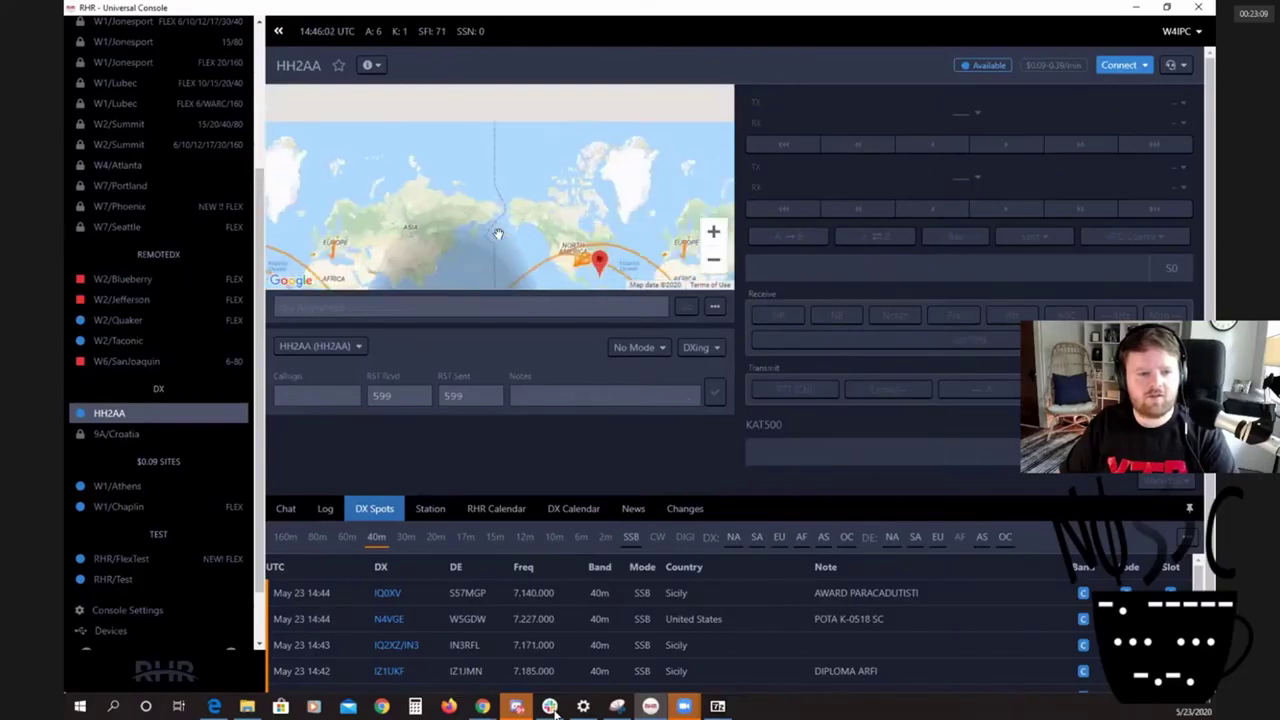
Step: Pan the HH2AA map to the Dominican Republic, then view W1/Athens and W1/Chaplin
{"action": "scroll", "coordinate": [523, 203], "scroll_direction": "up", "scroll_amount": 5}
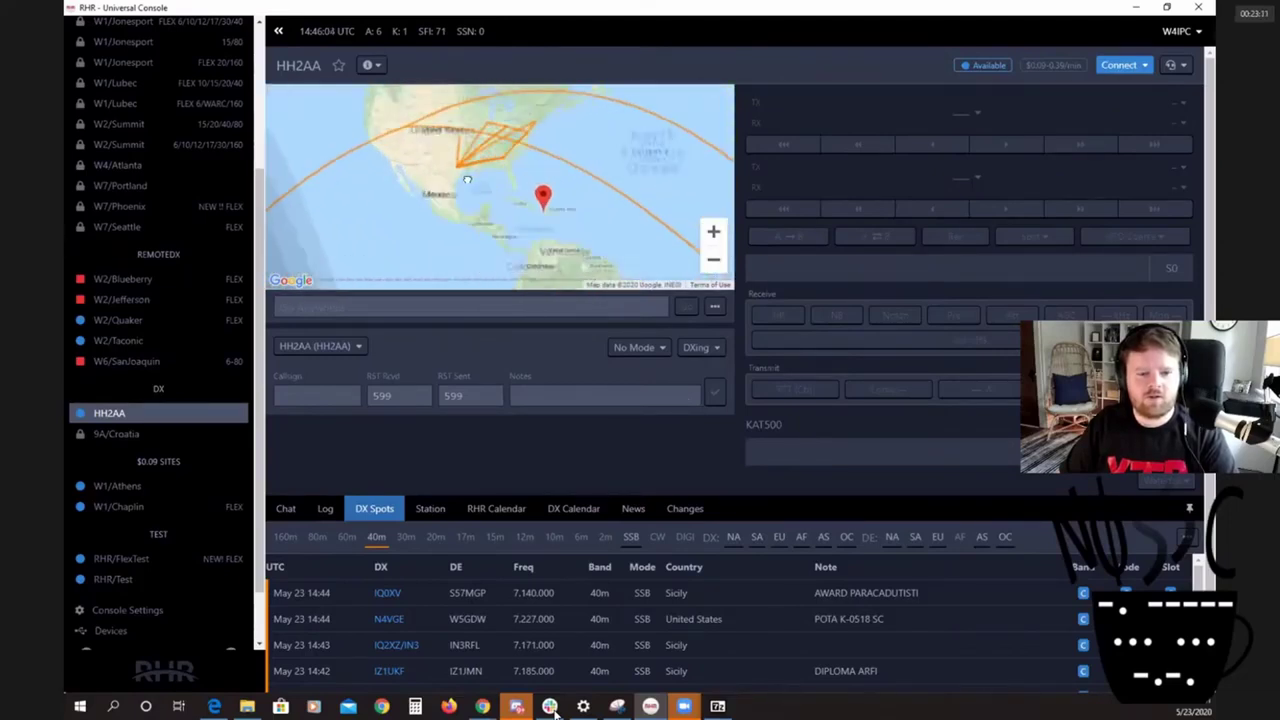
{"action": "left_click_drag", "start_coordinate": [493, 171], "coordinate": [478, 134]}
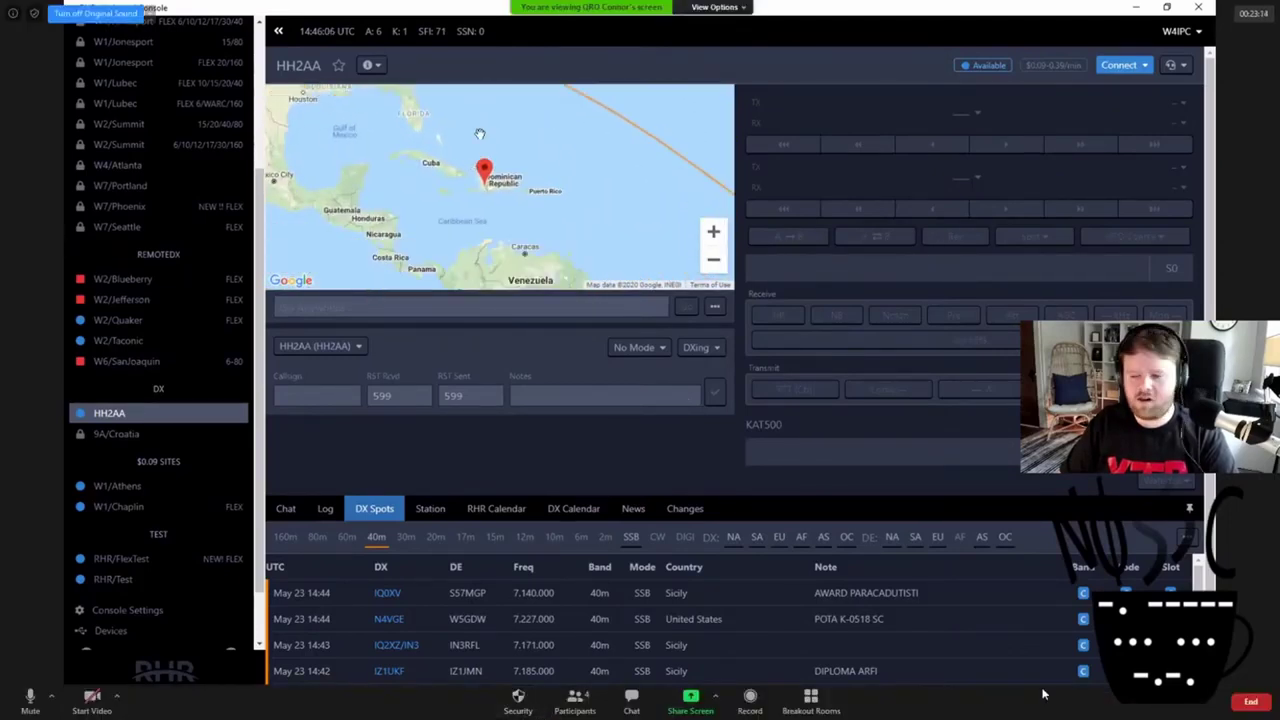
{"action": "left_click", "coordinate": [128, 490]}
{"action": "left_click", "coordinate": [126, 508]}
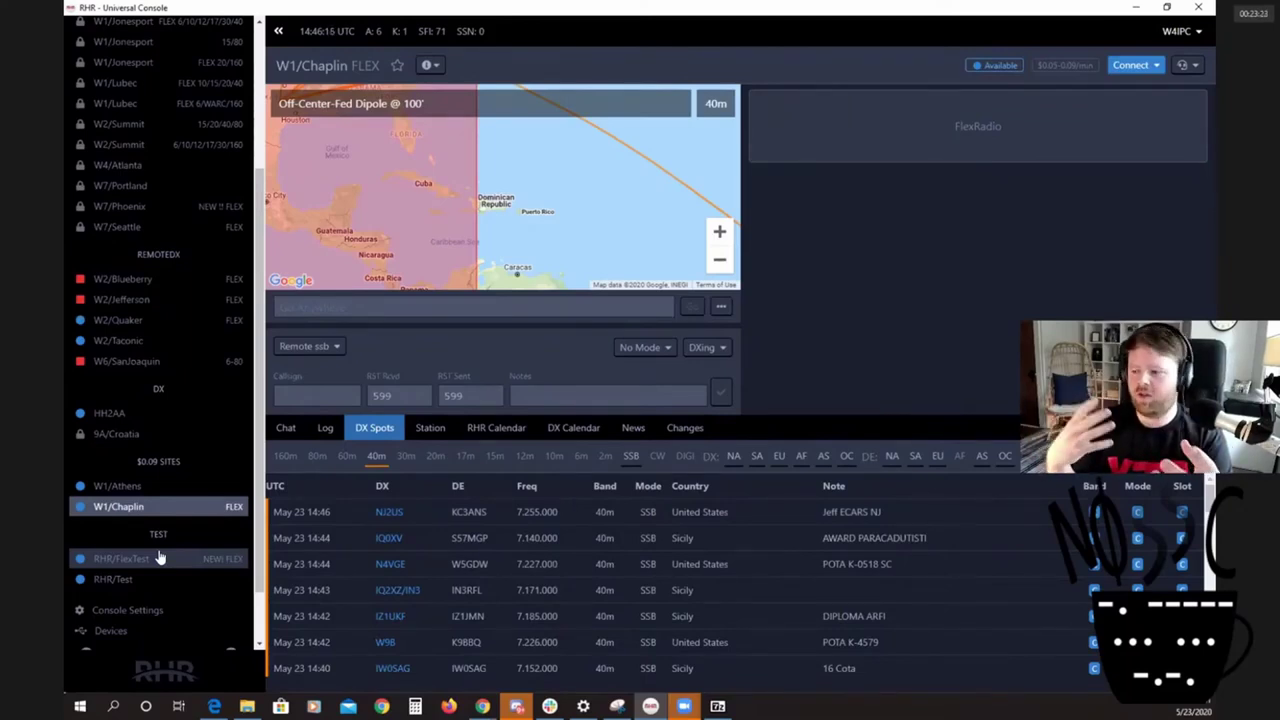
Step: Pan the W1/Chaplin map across the Caribbean and scroll the sidebar back to Favorites
{"action": "left_click_drag", "start_coordinate": [403, 181], "coordinate": [343, 164]}
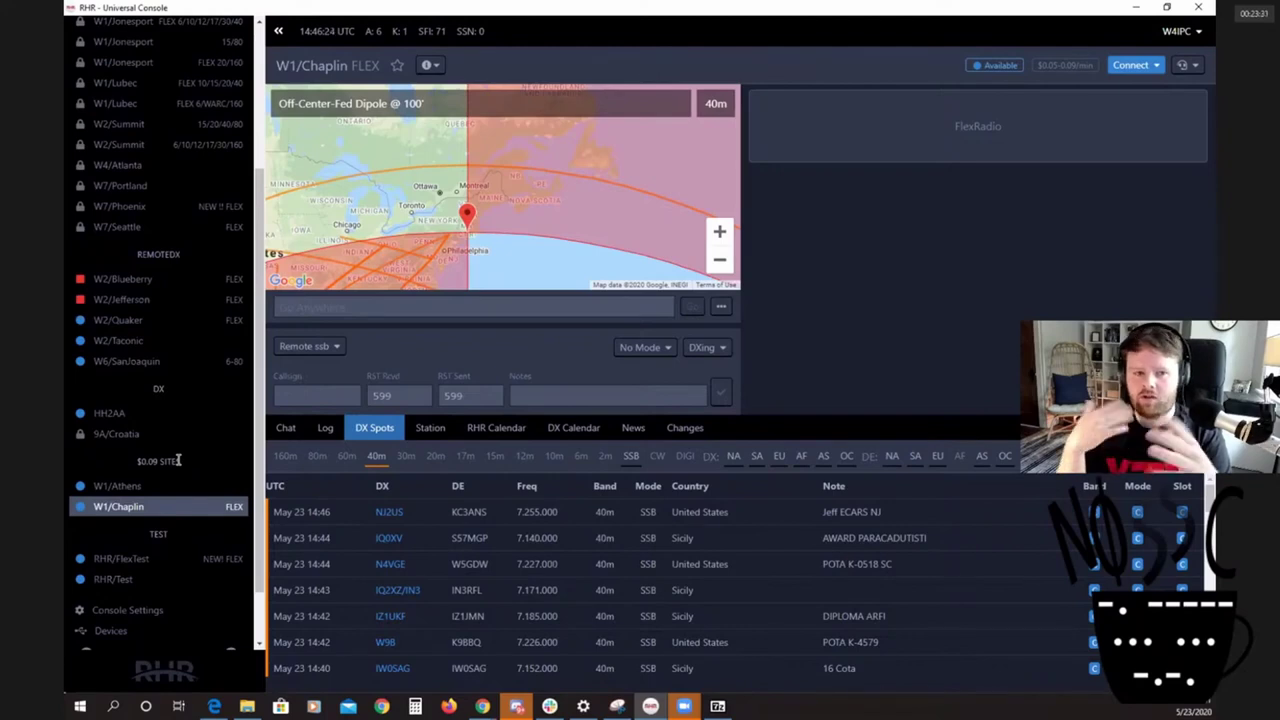
{"action": "scroll", "coordinate": [177, 459], "scroll_direction": "up", "scroll_amount": 3}
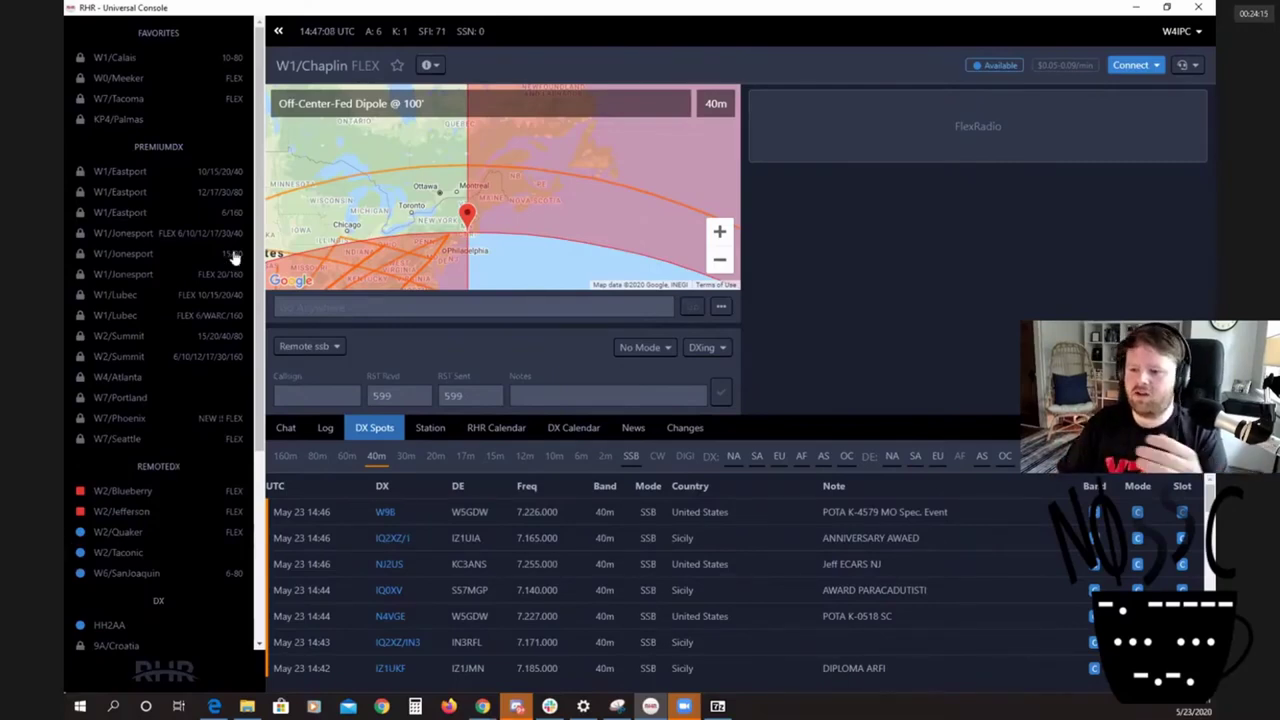
Step: Compare W1/Eastport and the W1/Jonesport stations, settling on W1/Jonesport FLEX 6/10/12/17/30/40
{"action": "left_click", "coordinate": [113, 191]}
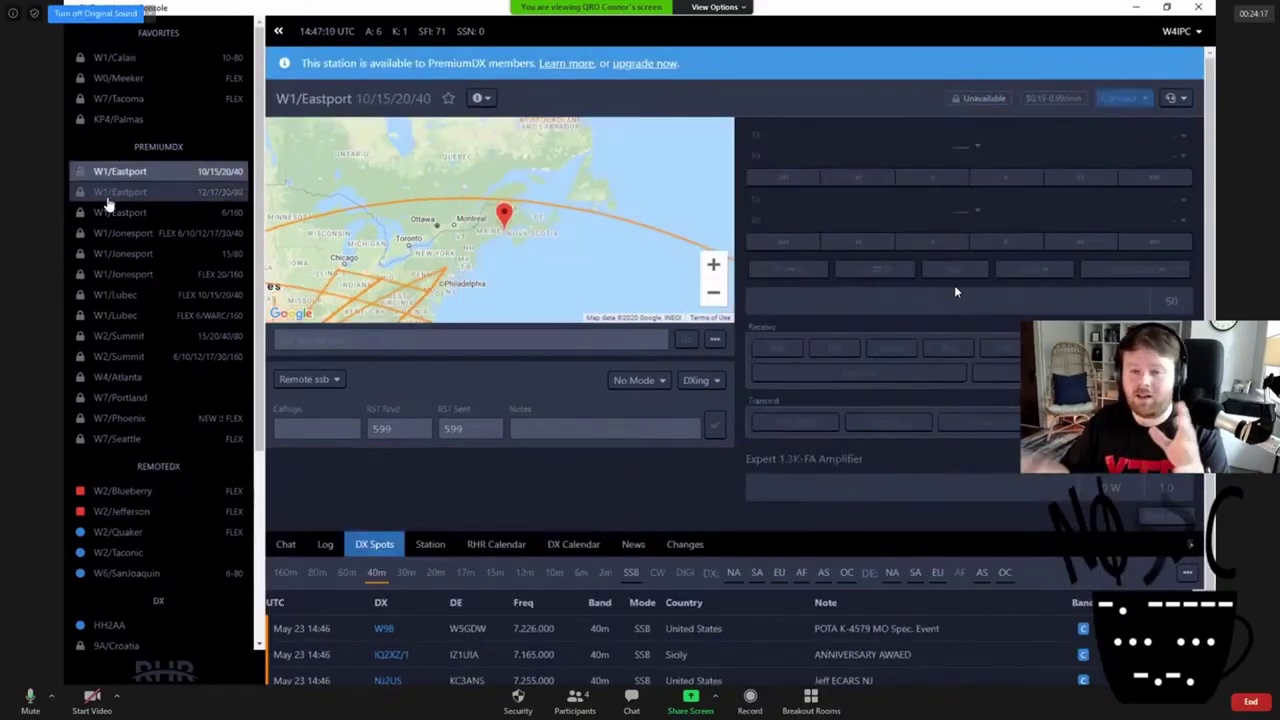
{"action": "left_click", "coordinate": [104, 236]}
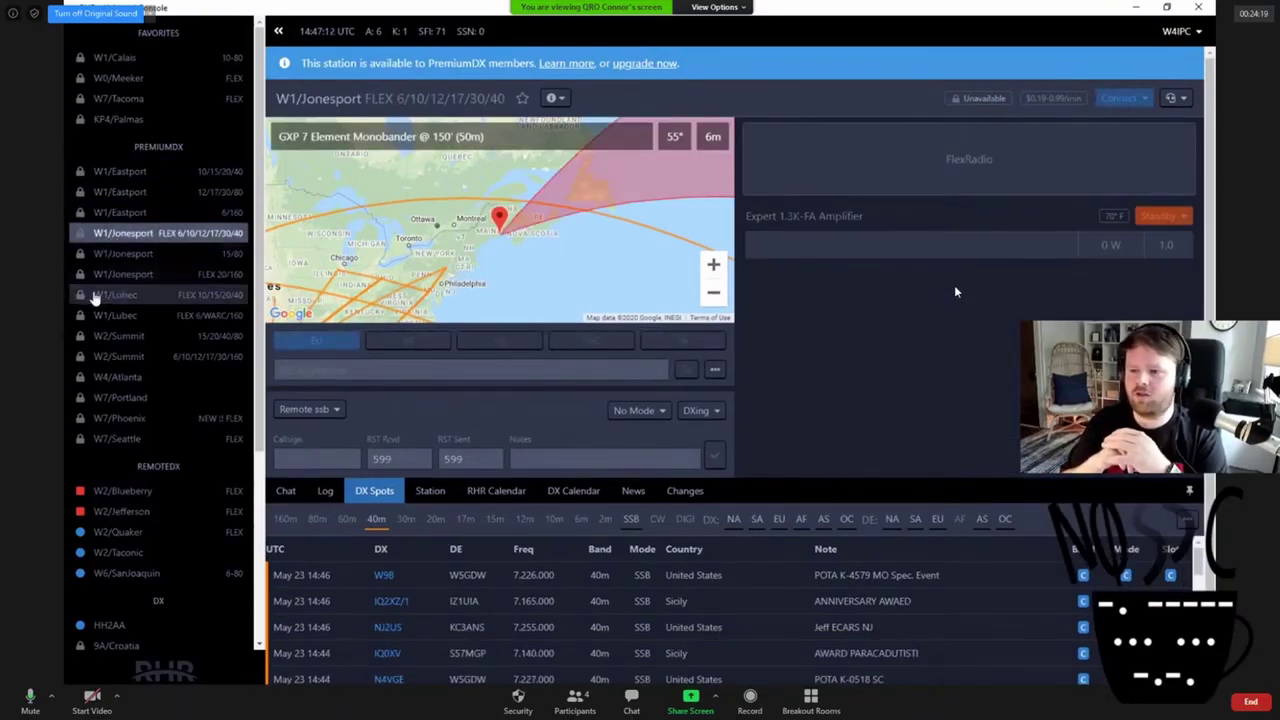
{"action": "left_click", "coordinate": [110, 274]}
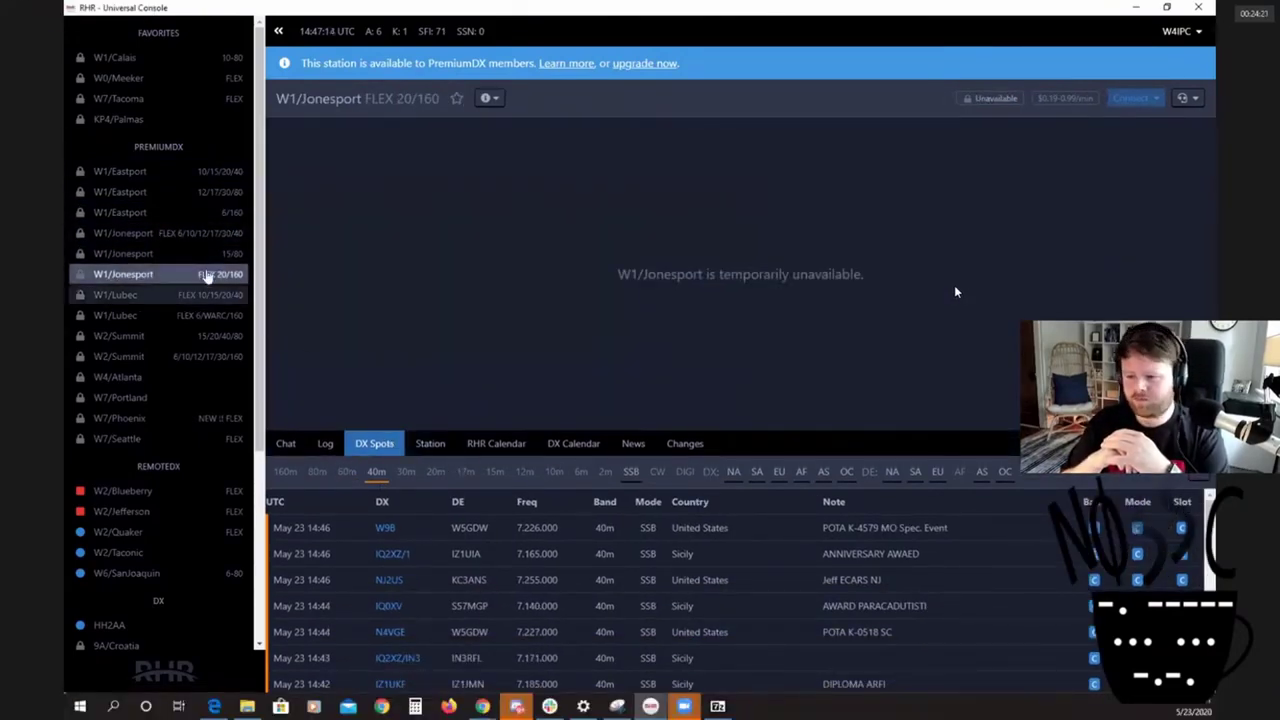
{"action": "left_click", "coordinate": [188, 258]}
{"action": "left_click", "coordinate": [190, 236]}
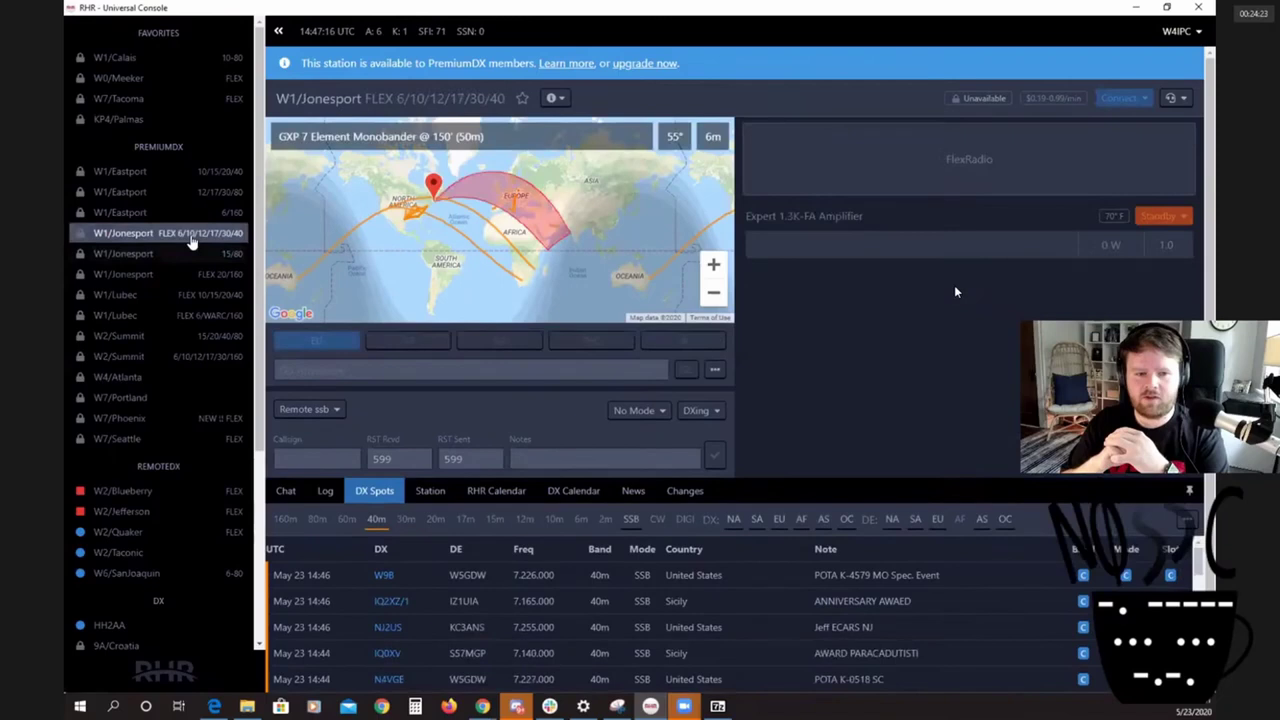
Step: Show the station's equipment and per-band antenna details and scroll through them
{"action": "left_click", "coordinate": [430, 491]}
{"action": "scroll", "coordinate": [533, 553], "scroll_direction": "down", "scroll_amount": 1}
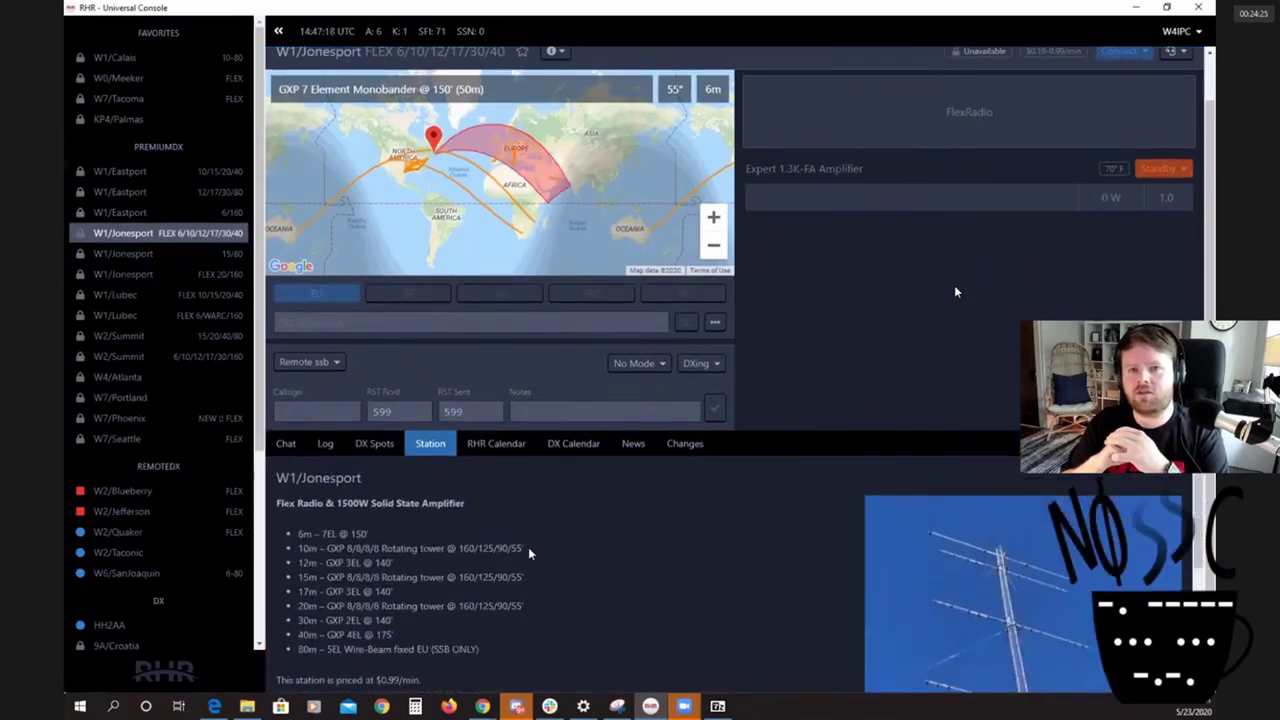
{"action": "scroll", "coordinate": [533, 553], "scroll_direction": "down", "scroll_amount": 3}
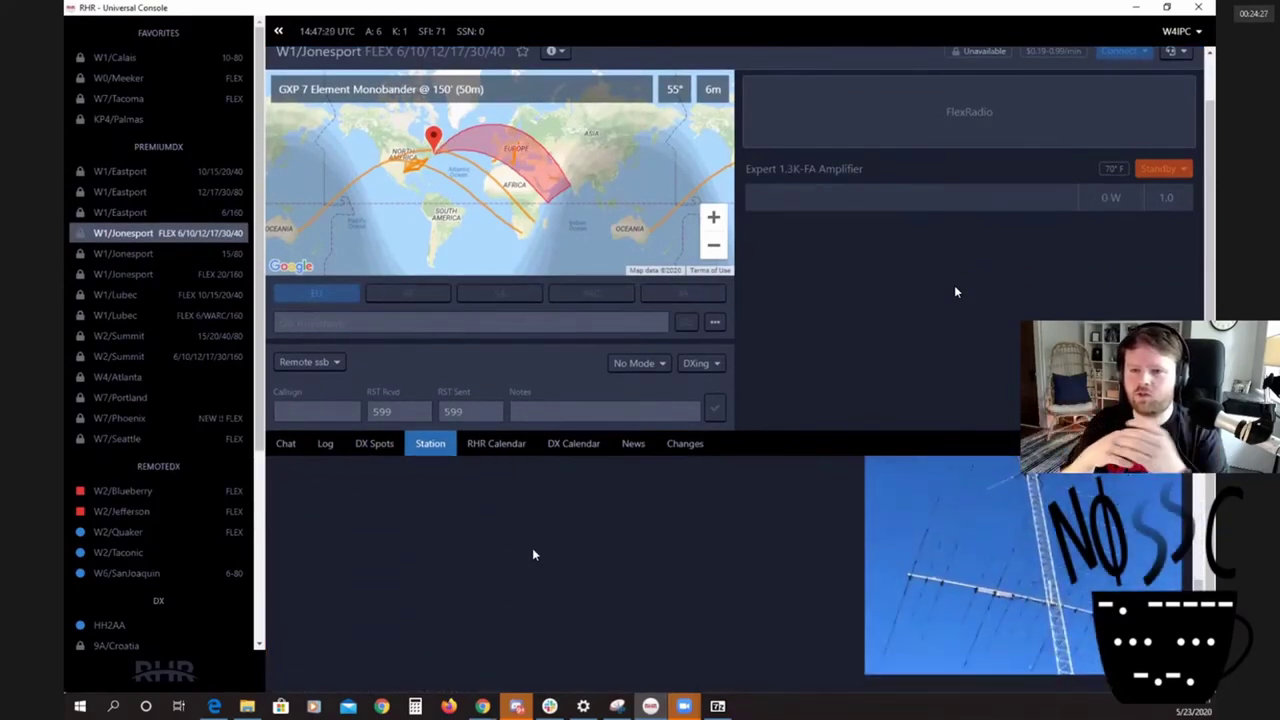
{"action": "scroll", "coordinate": [533, 553], "scroll_direction": "up", "scroll_amount": 3}
{"action": "scroll", "coordinate": [533, 553], "scroll_direction": "up", "scroll_amount": 2}
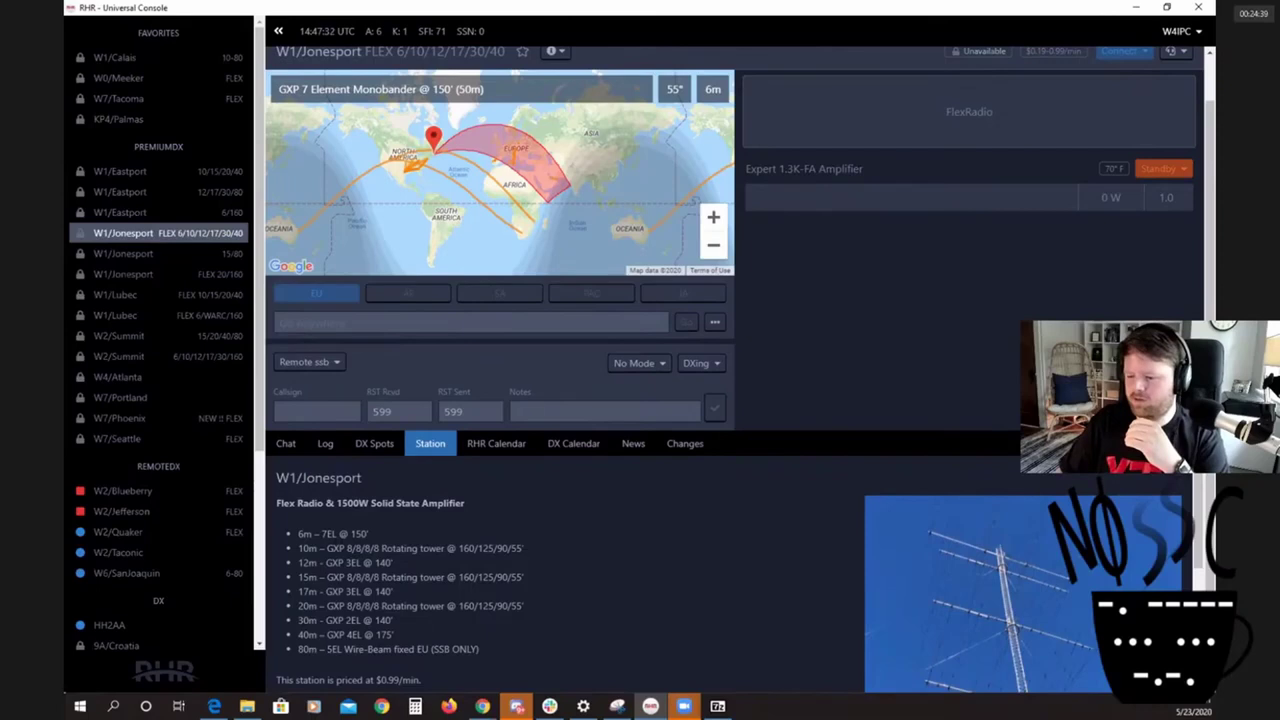
Step: Open the meeting participants list and move it out of the way
{"action": "mouse_move", "coordinate": [585, 708]}
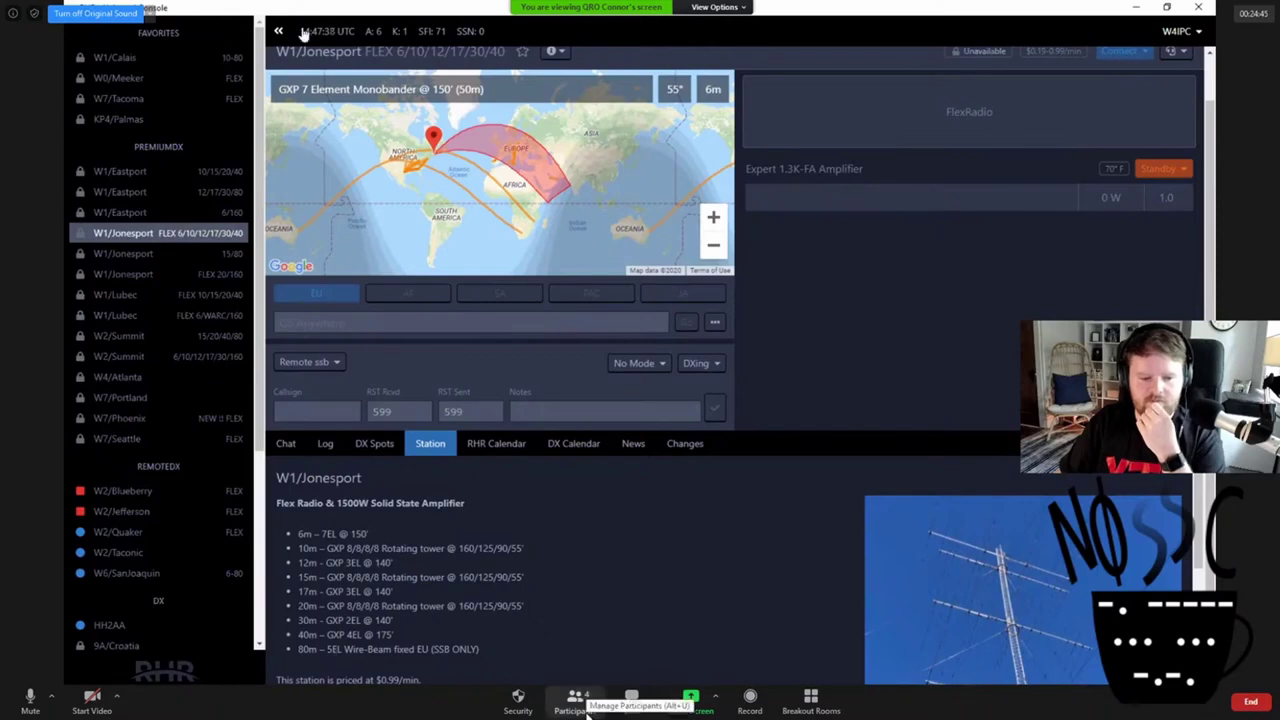
{"action": "left_click", "coordinate": [588, 706]}
{"action": "left_click_drag", "start_coordinate": [600, 252], "coordinate": [1187, 300]}
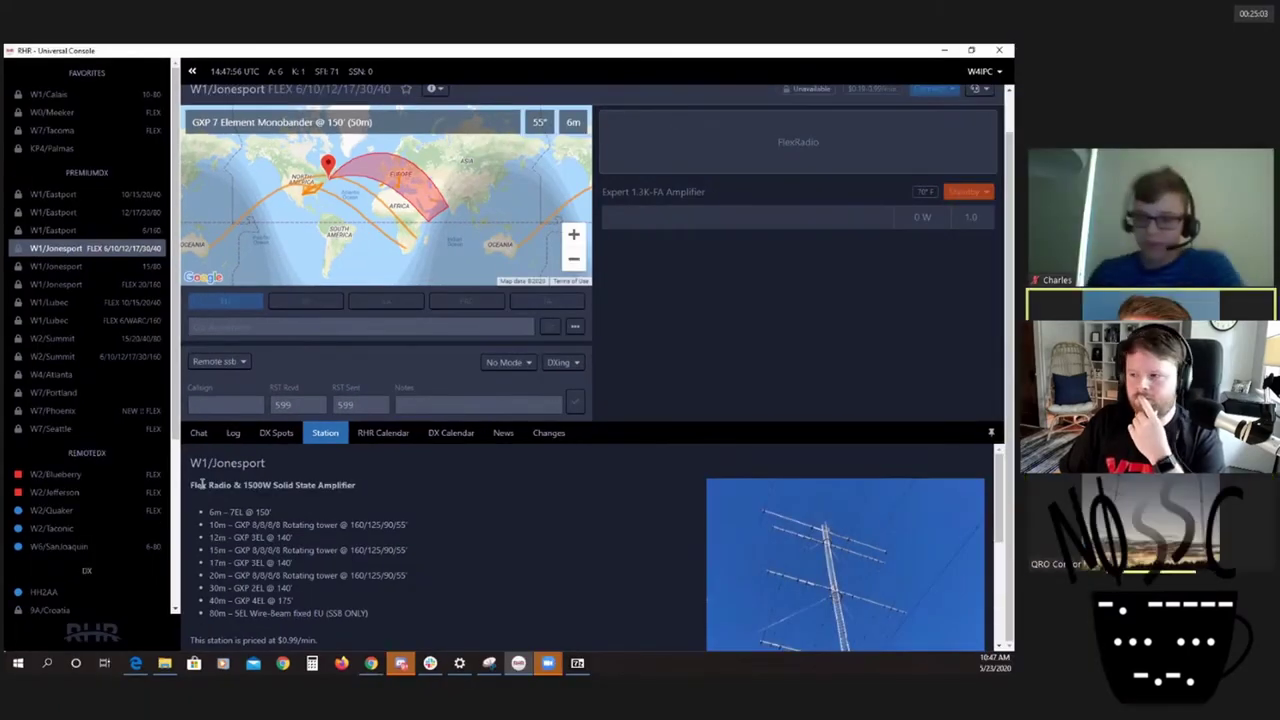
{"action": "left_click_drag", "start_coordinate": [210, 510], "coordinate": [375, 617]}
{"action": "left_click", "coordinate": [375, 617]}
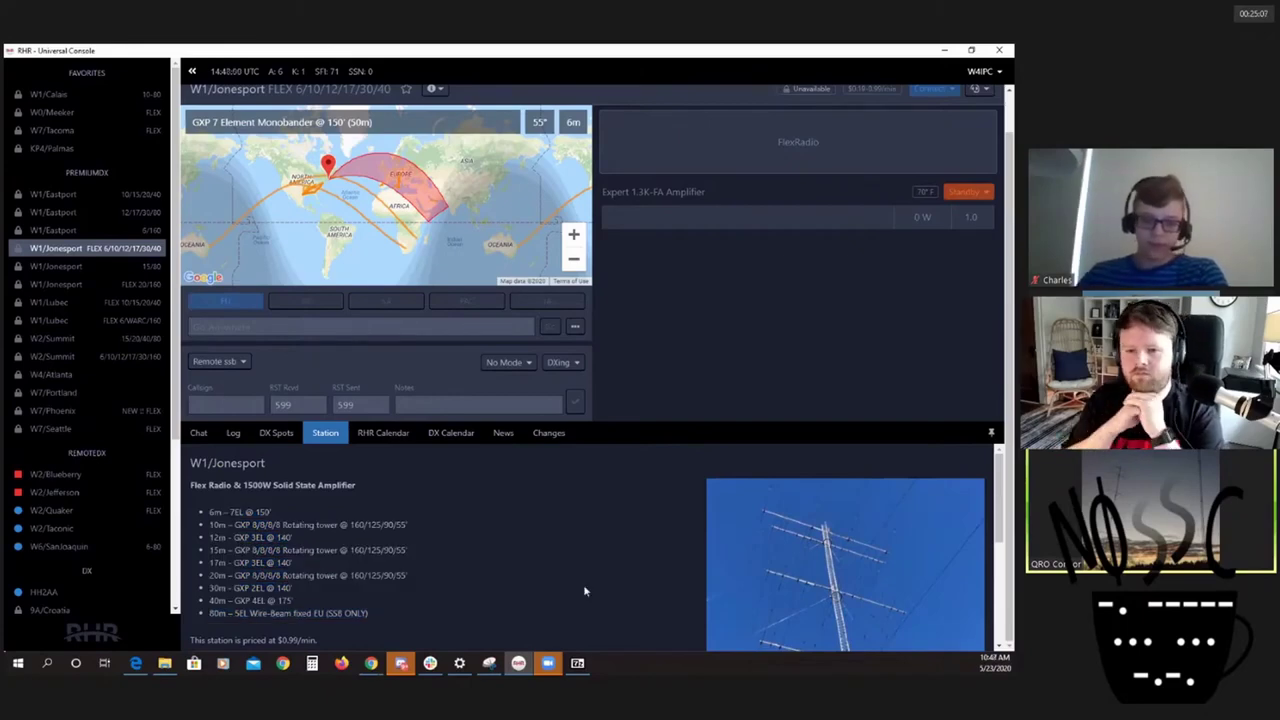
{"action": "left_click", "coordinate": [58, 284]}
{"action": "left_click", "coordinate": [56, 248]}
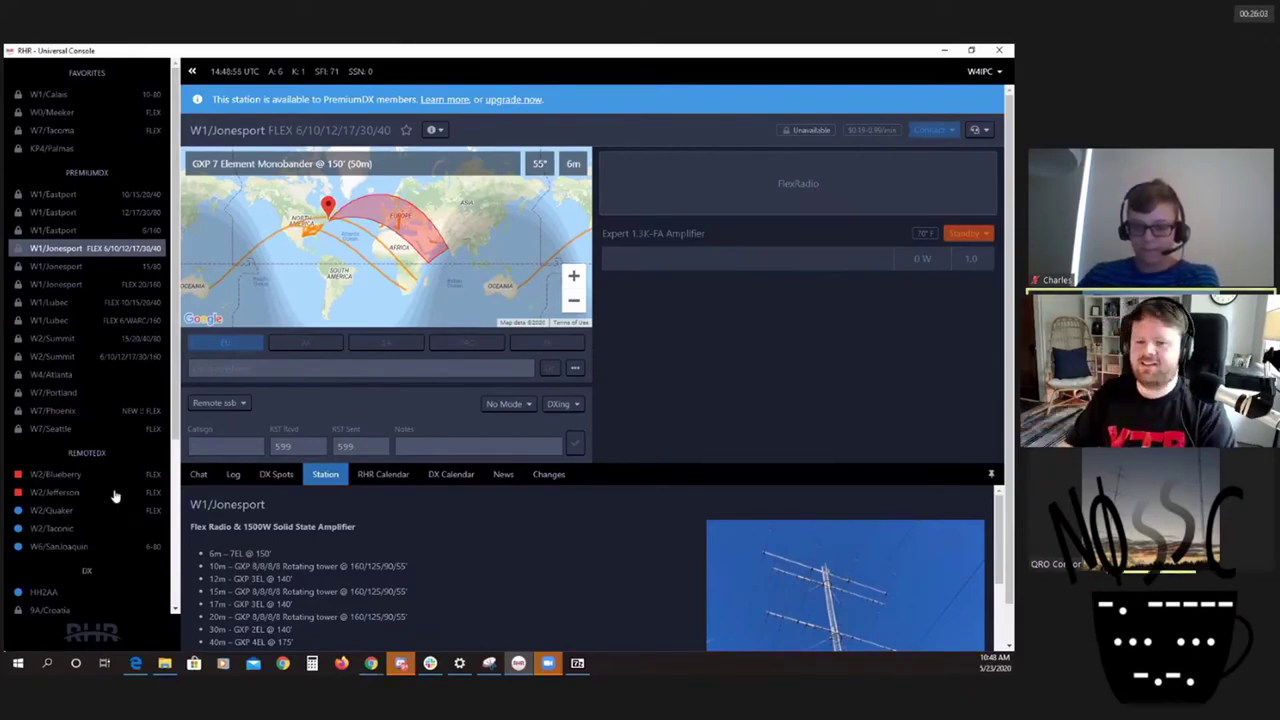
Step: Look over the W2/Jefferson page, then switch to the W2/Blueberry station in Blueberry Hill, NY
{"action": "left_click", "coordinate": [112, 493]}
{"action": "scroll", "coordinate": [310, 497], "scroll_direction": "down", "scroll_amount": 2}
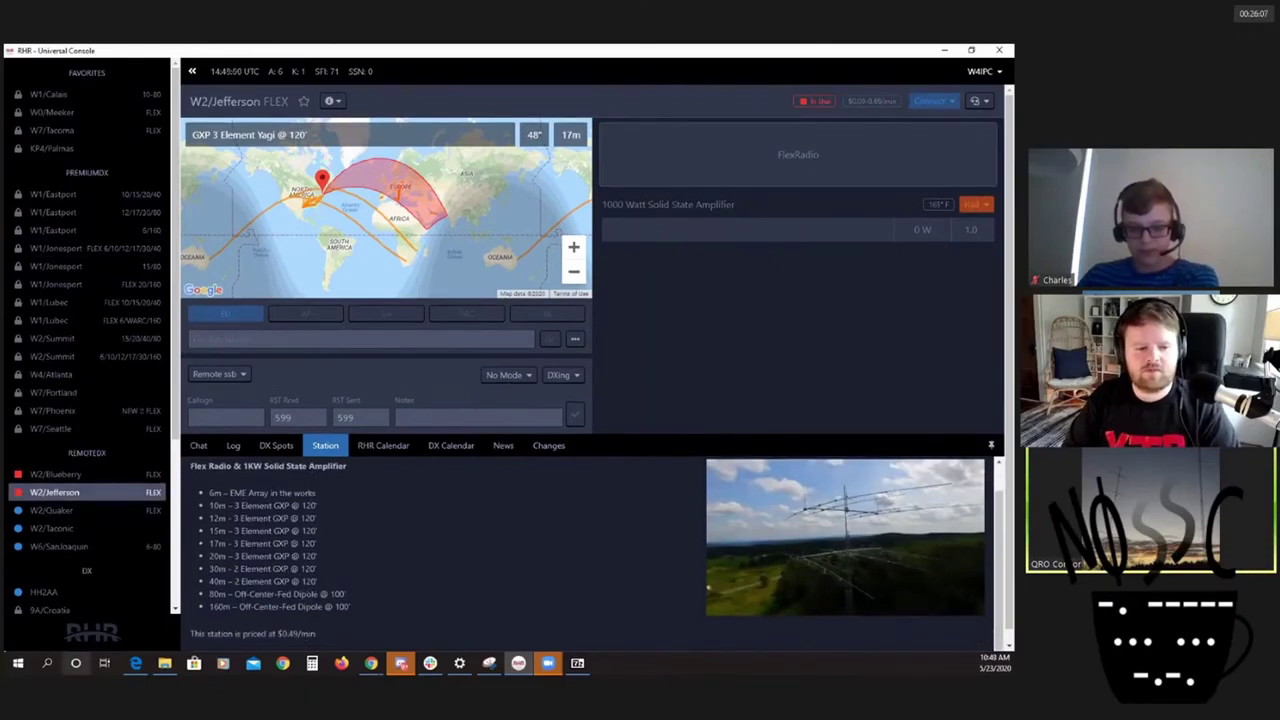
{"action": "scroll", "coordinate": [276, 617], "scroll_direction": "up", "scroll_amount": 2}
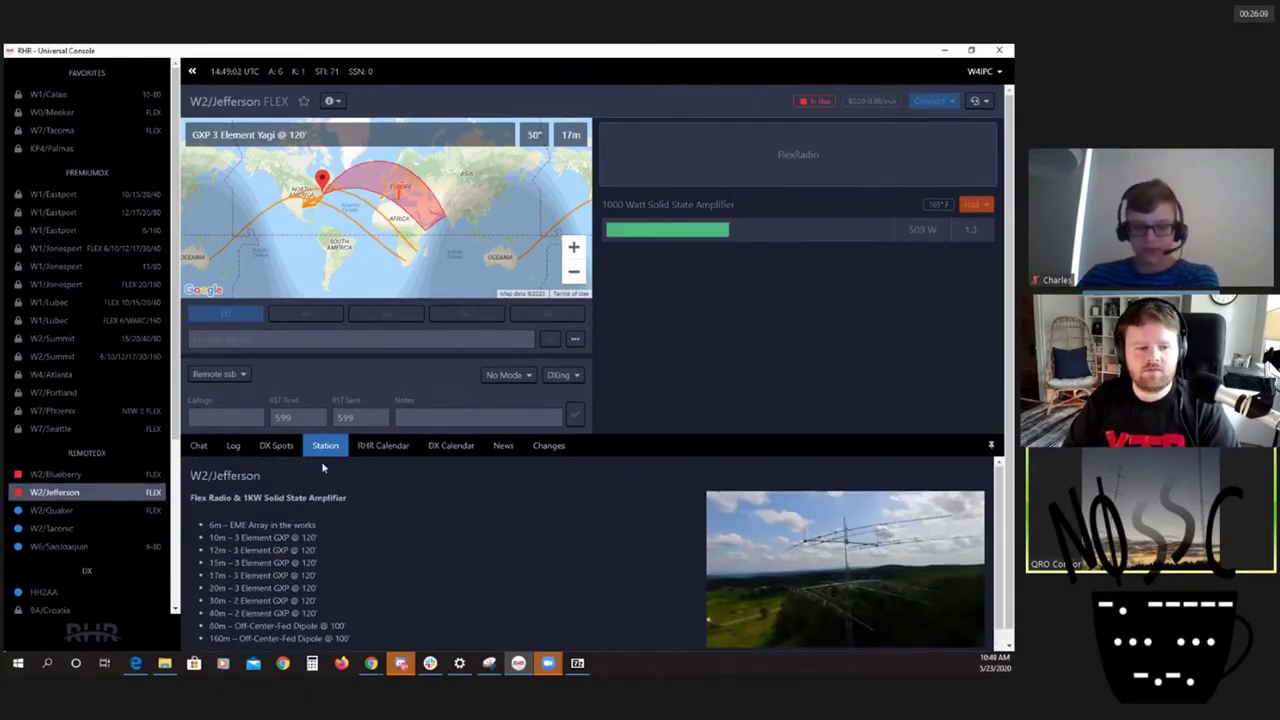
{"action": "scroll", "coordinate": [291, 422], "scroll_direction": "down", "scroll_amount": 1}
{"action": "scroll", "coordinate": [291, 422], "scroll_direction": "up", "scroll_amount": 1}
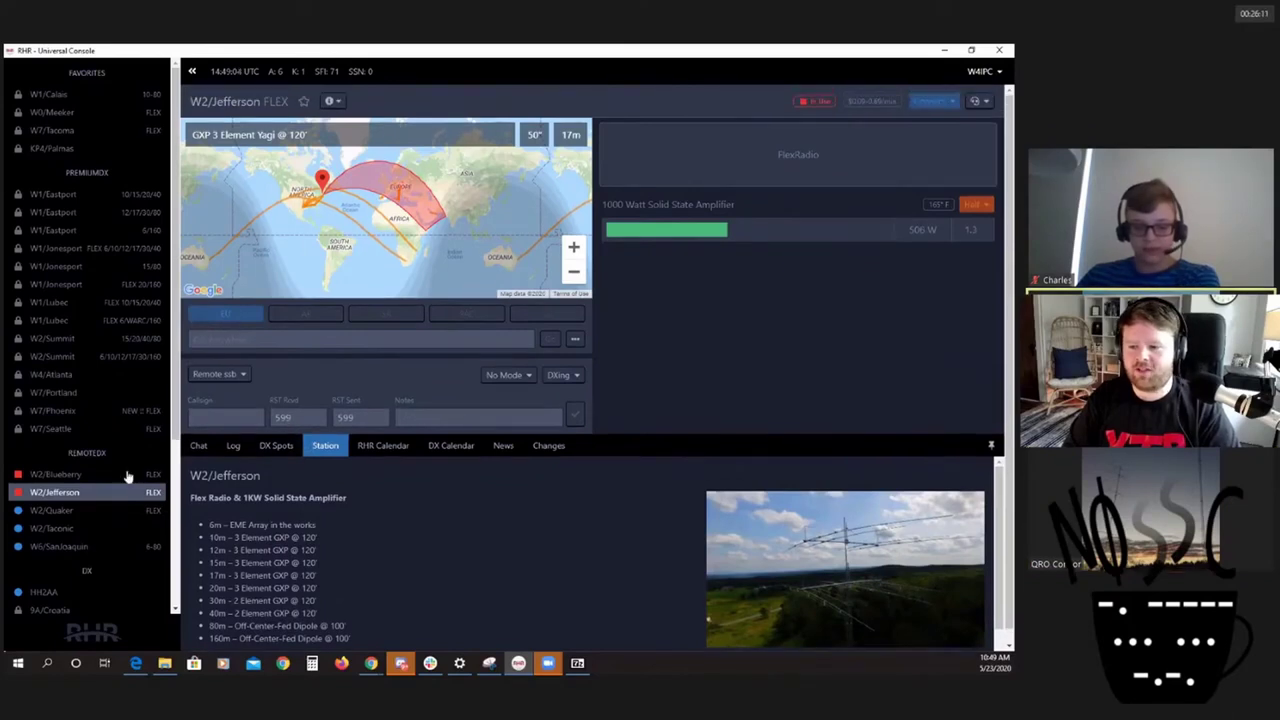
{"action": "left_click", "coordinate": [106, 478]}
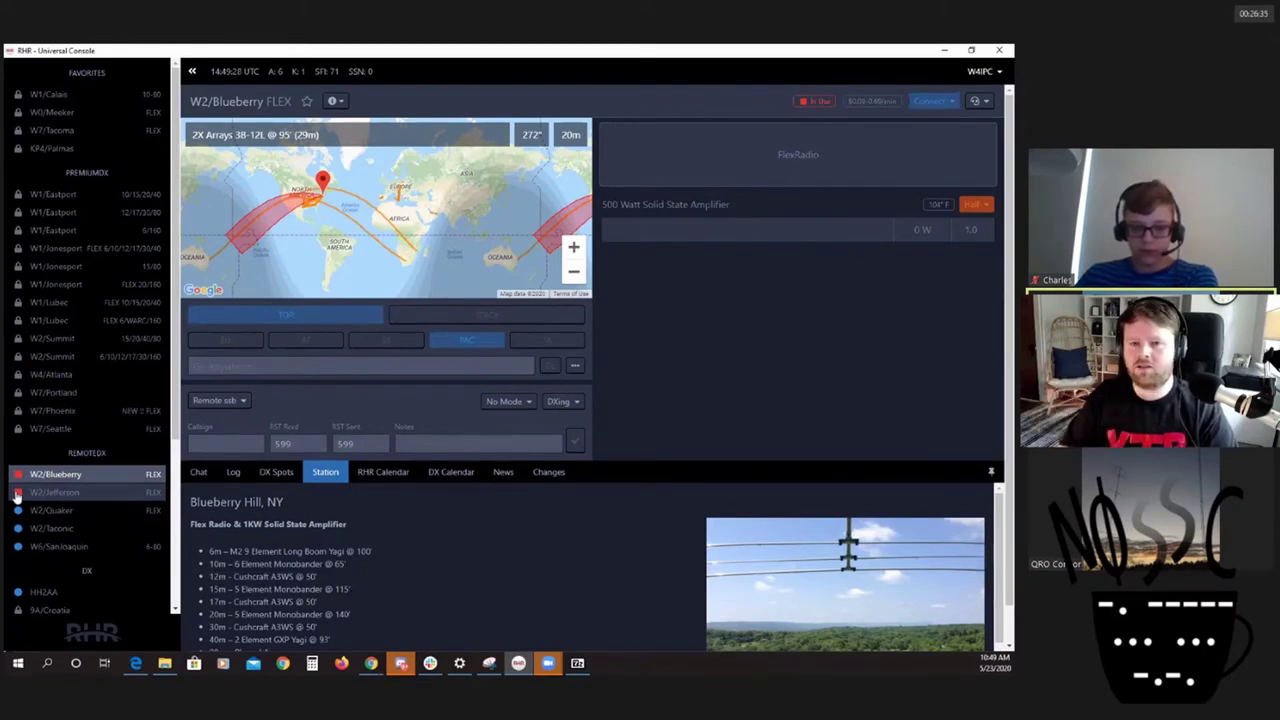
{"action": "left_click", "coordinate": [978, 101]}
{"action": "left_click", "coordinate": [842, 112]}
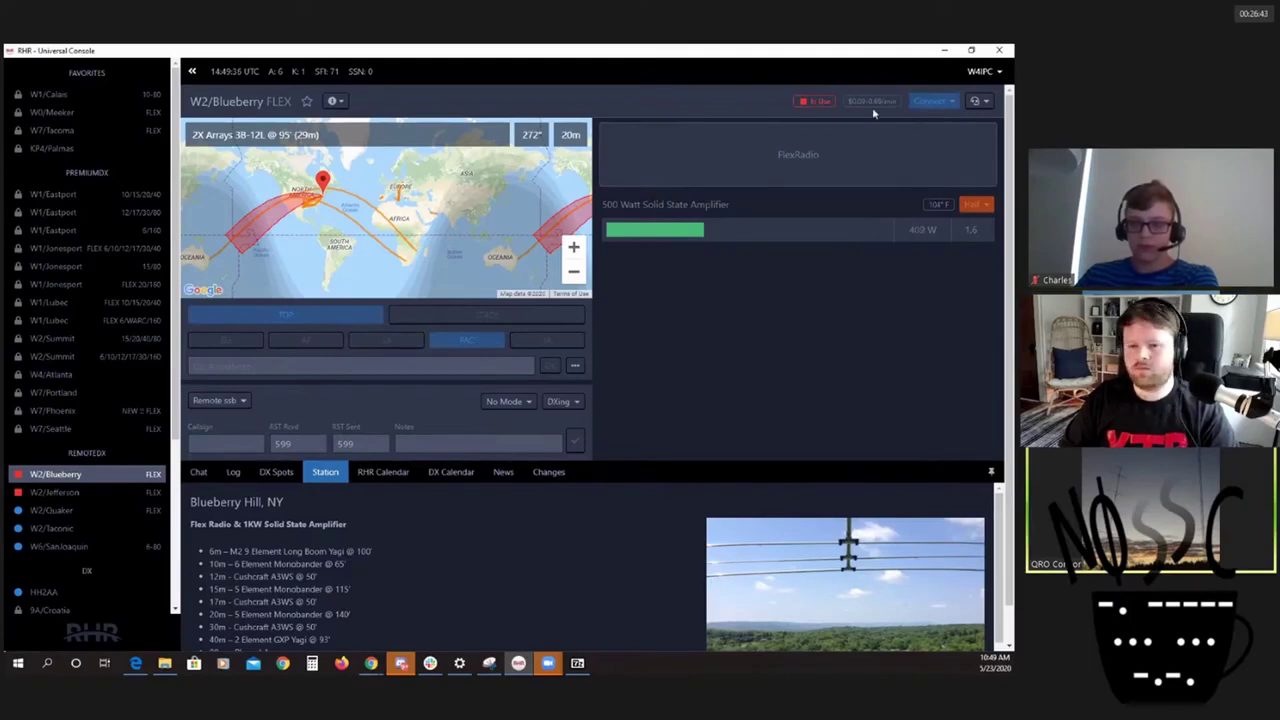
{"action": "left_click", "coordinate": [953, 102]}
{"action": "left_click", "coordinate": [948, 105]}
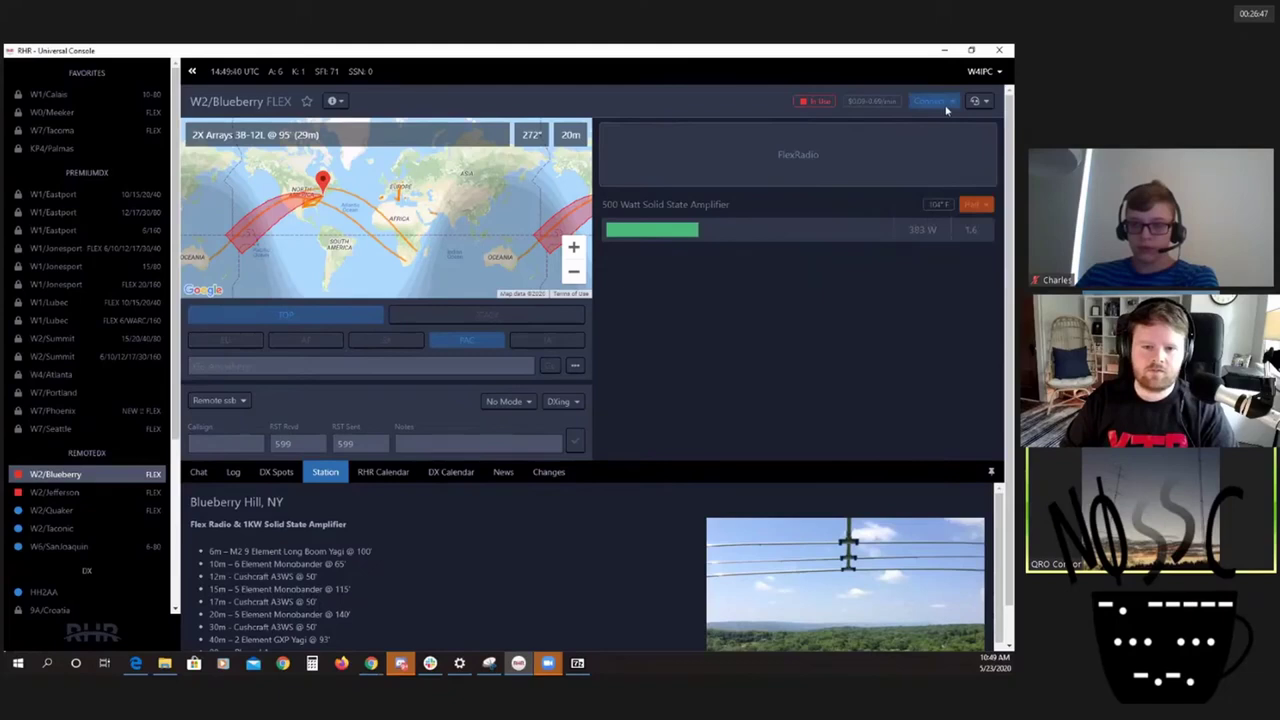
{"action": "left_click", "coordinate": [951, 103]}
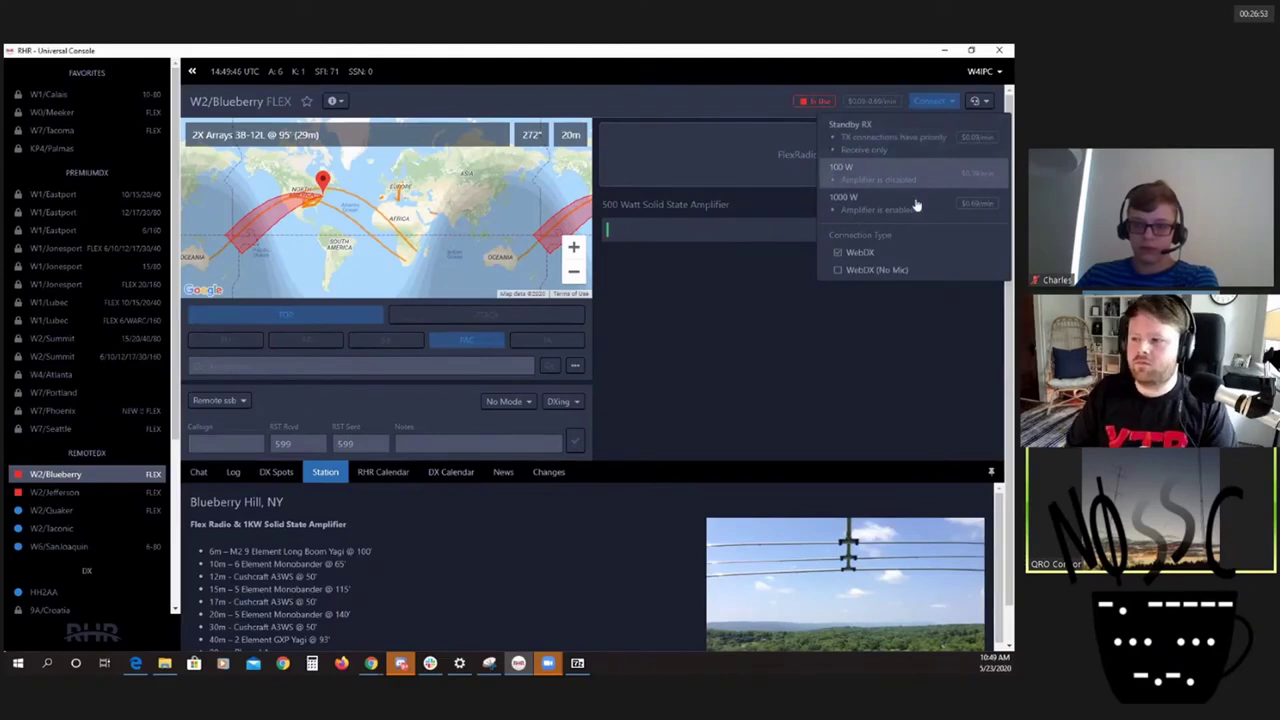
{"action": "left_click", "coordinate": [760, 315]}
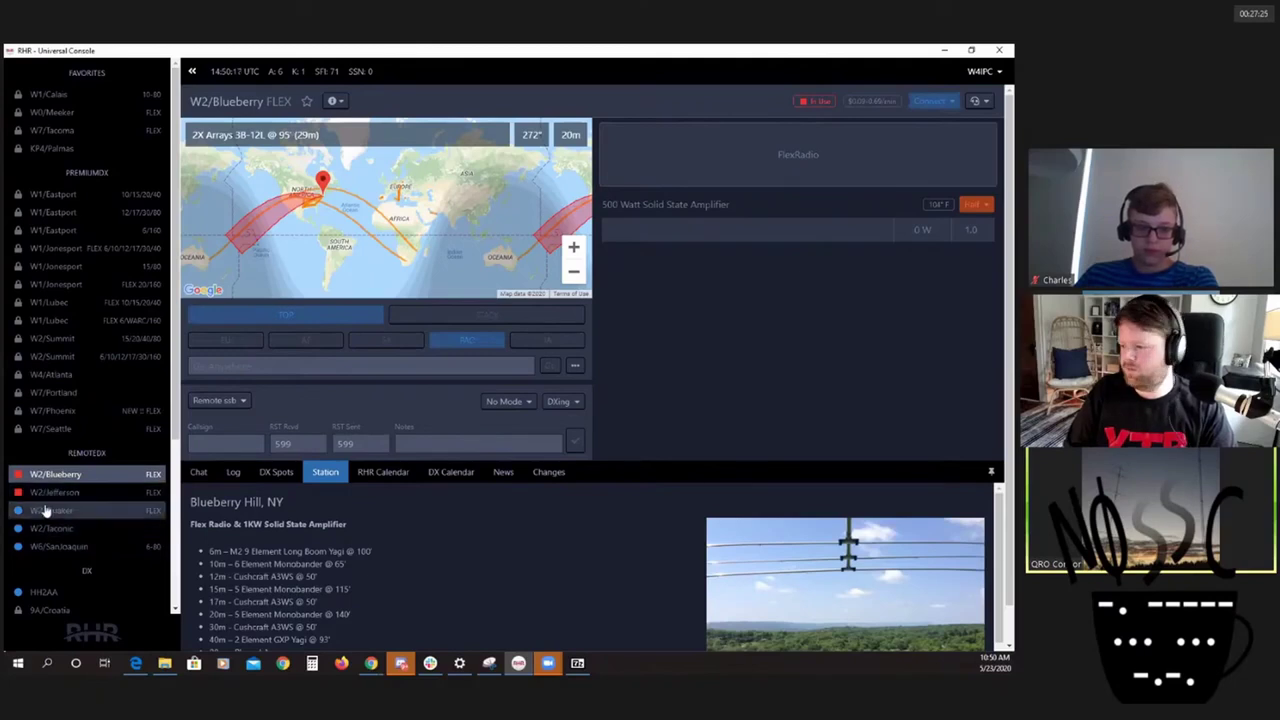
Step: Open W2/Summit 6/10/12/17/30/160 and view its chat and DX spots
{"action": "left_click", "coordinate": [104, 345]}
{"action": "left_click", "coordinate": [105, 357]}
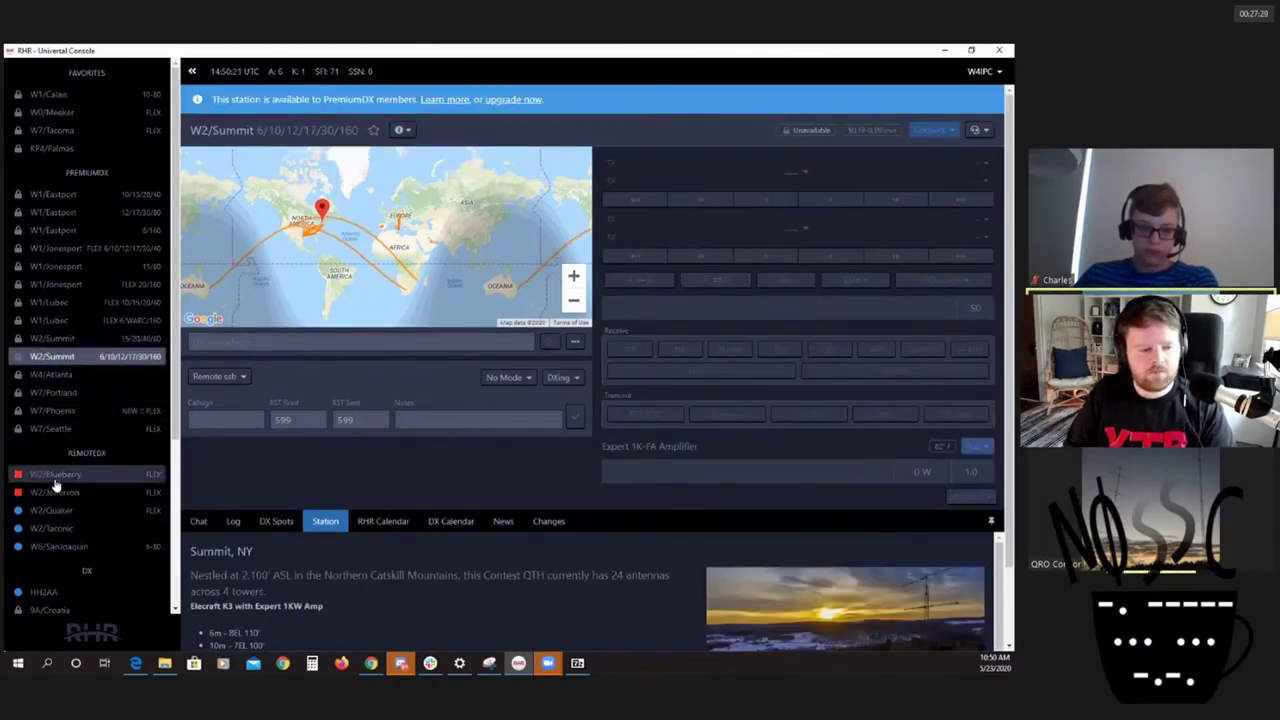
{"action": "left_click", "coordinate": [197, 529]}
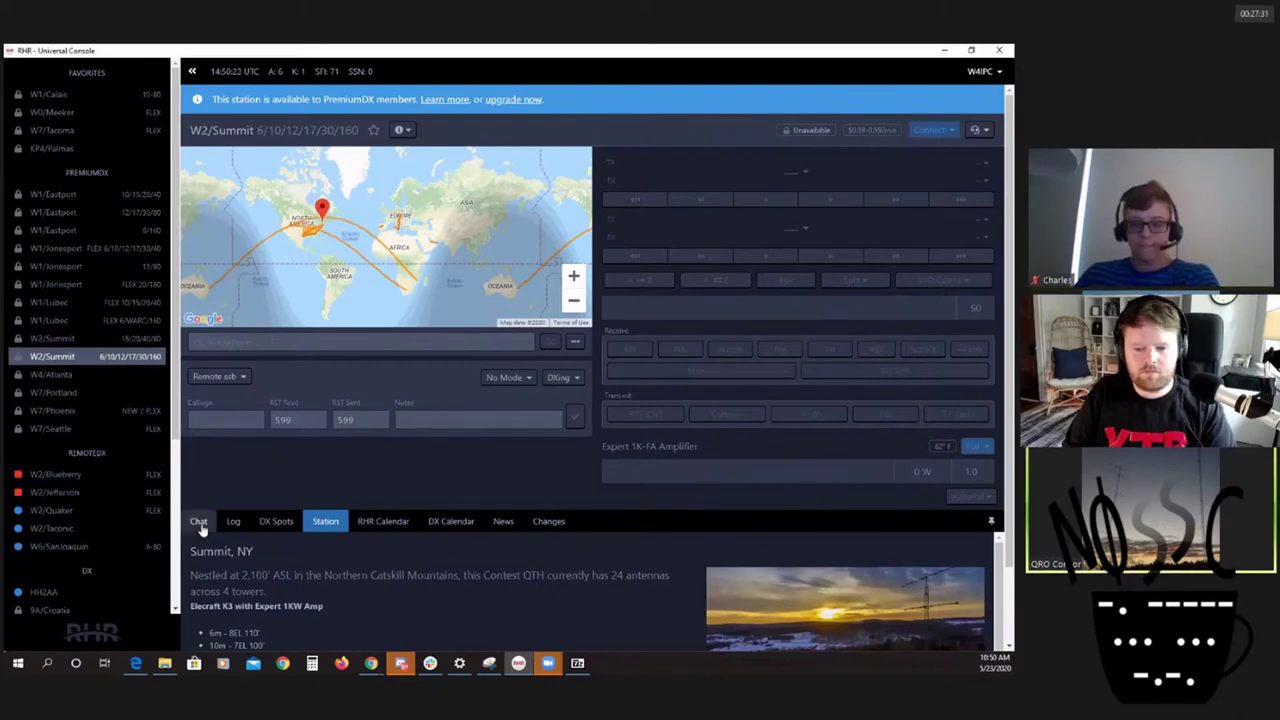
{"action": "left_click", "coordinate": [277, 522]}
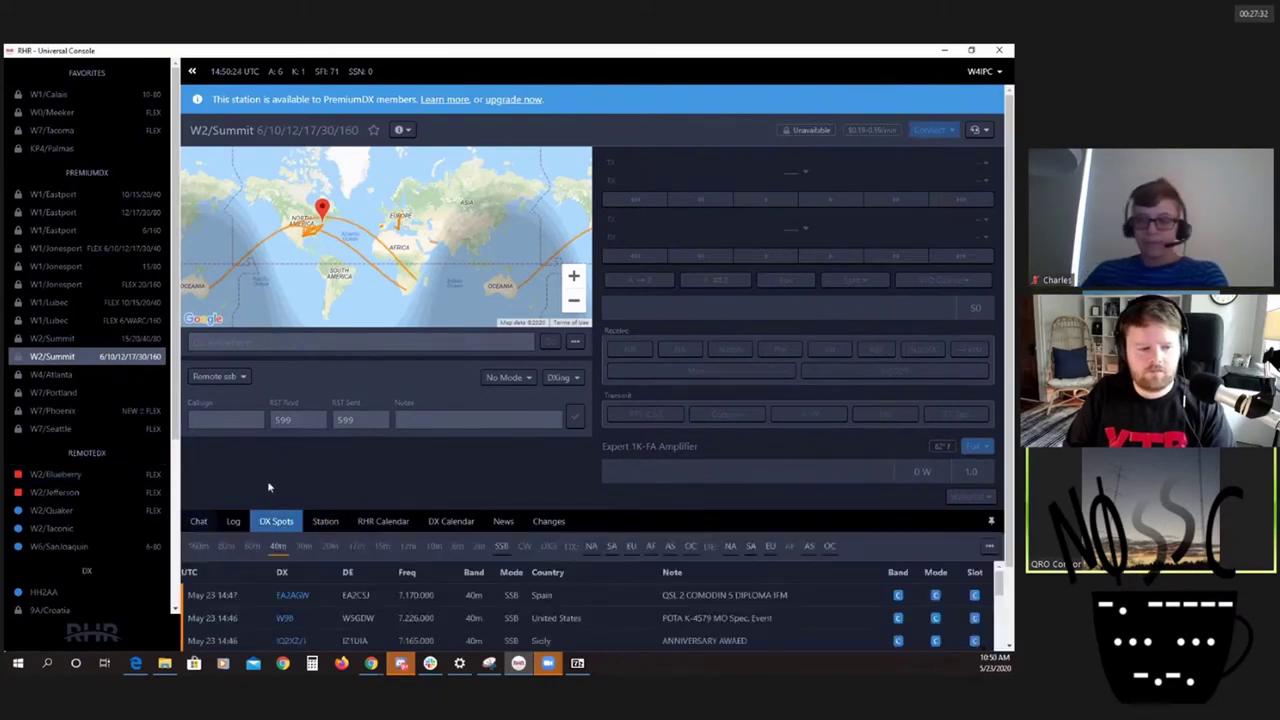
Step: Preview W2/Summit 15/20/40/80, W1/Eastport and W1/Lubec, returning to W2/Summit 6/10/12/17/30/160 with DX spots
{"action": "left_click", "coordinate": [58, 343]}
{"action": "left_click", "coordinate": [66, 360]}
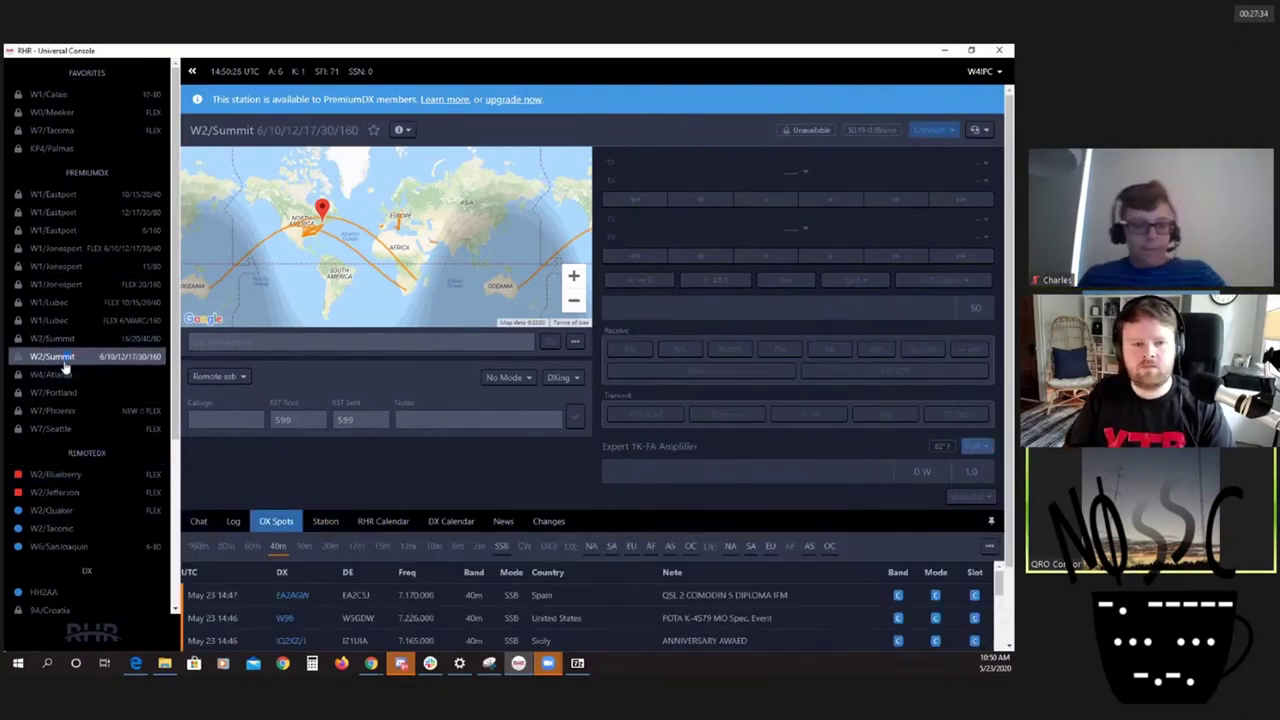
{"action": "left_click", "coordinate": [62, 195]}
{"action": "left_click", "coordinate": [55, 392]}
{"action": "left_click", "coordinate": [58, 357]}
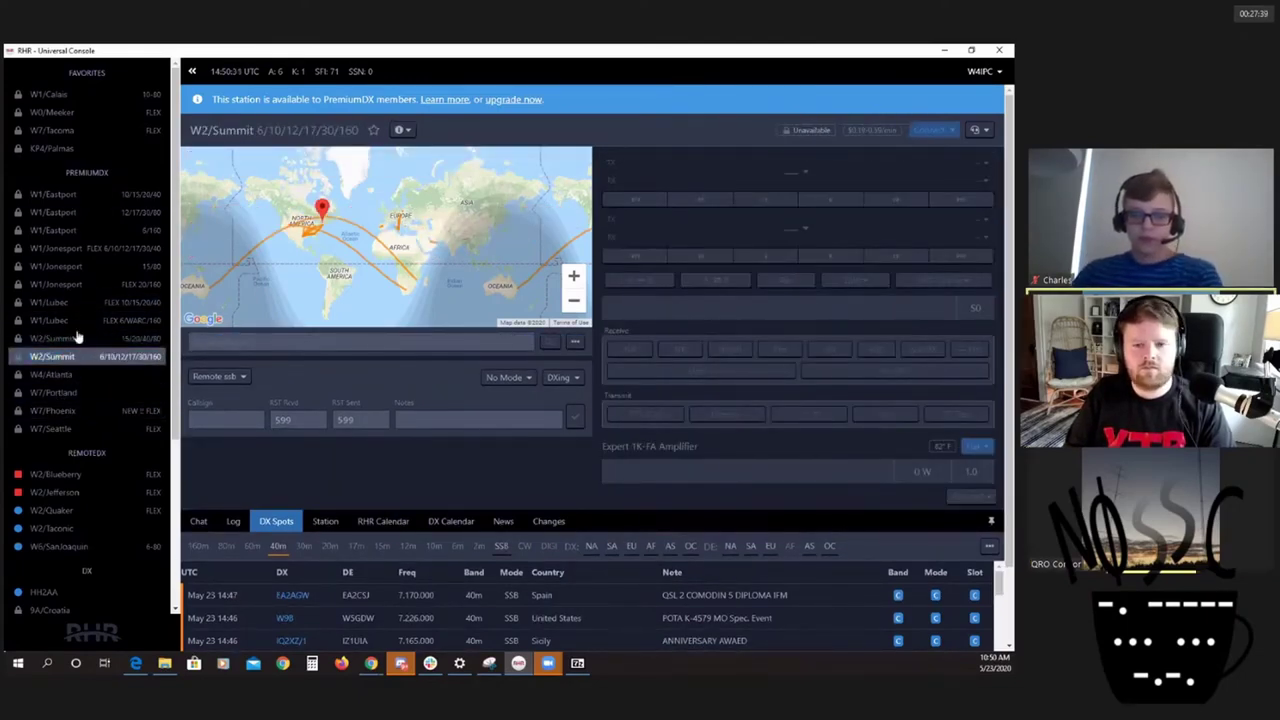
{"action": "left_click", "coordinate": [76, 322]}
{"action": "left_click", "coordinate": [79, 340]}
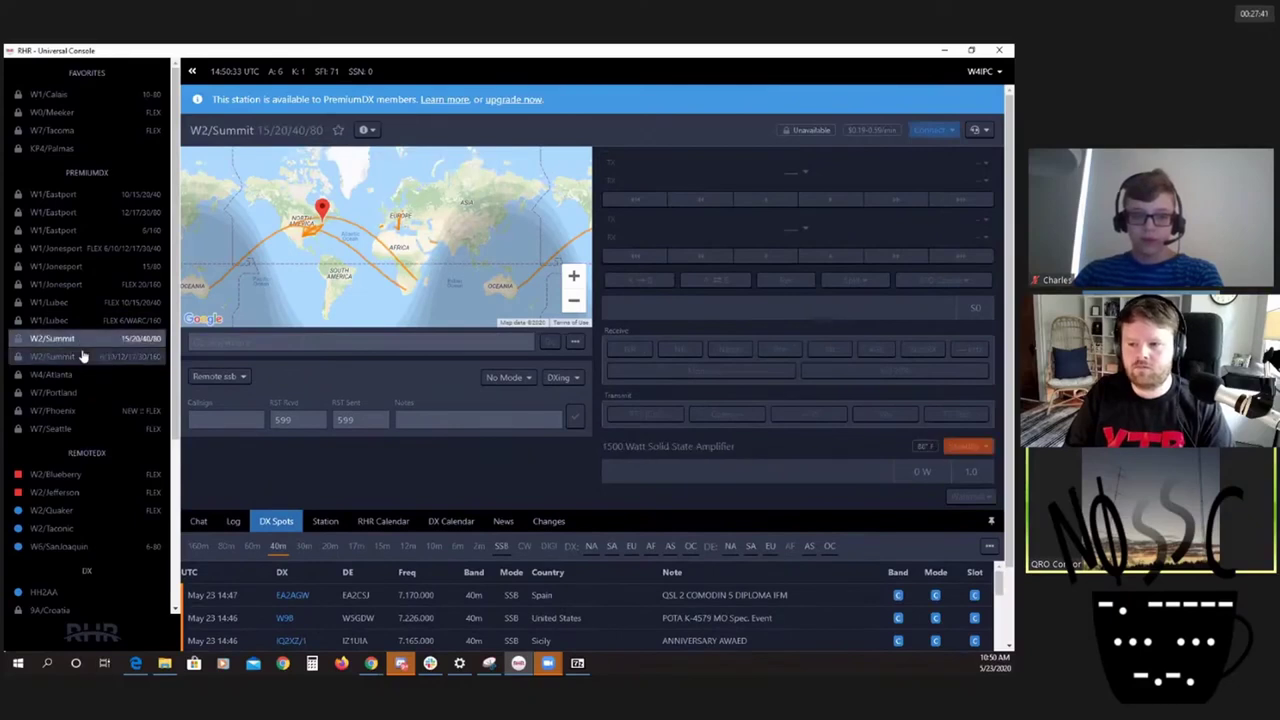
{"action": "left_click", "coordinate": [79, 356]}
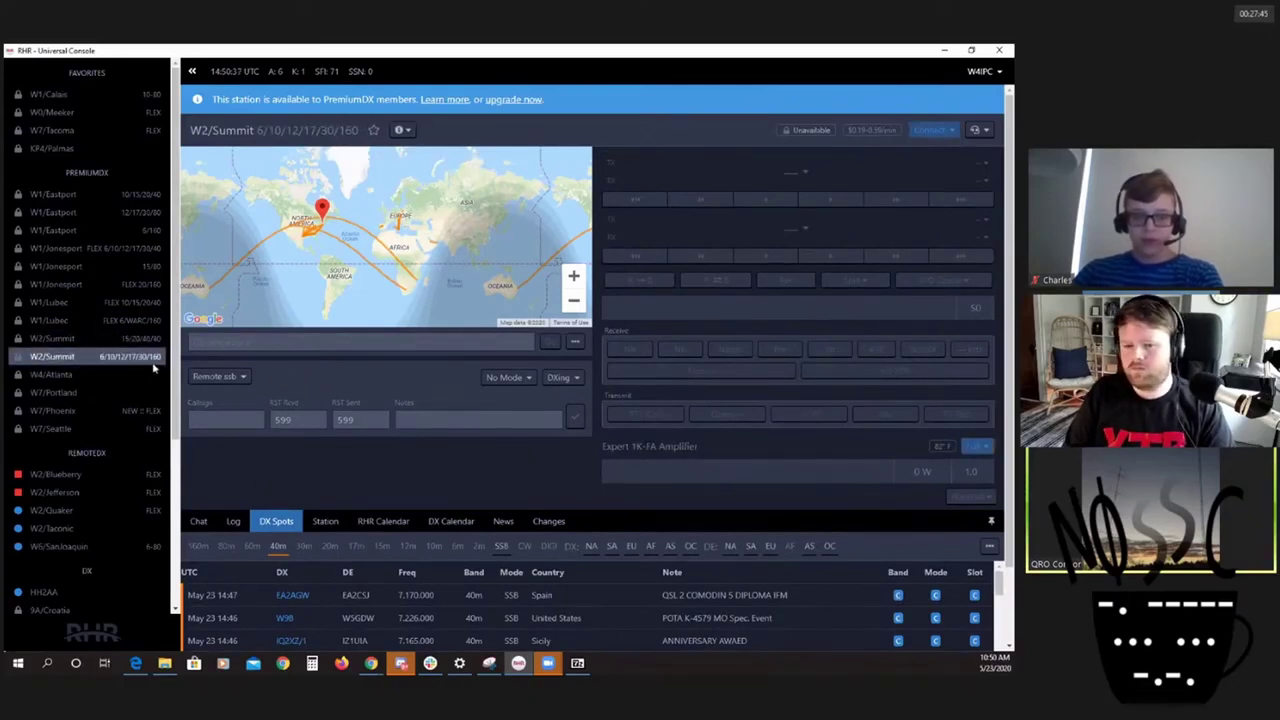
{"action": "left_click", "coordinate": [233, 523]}
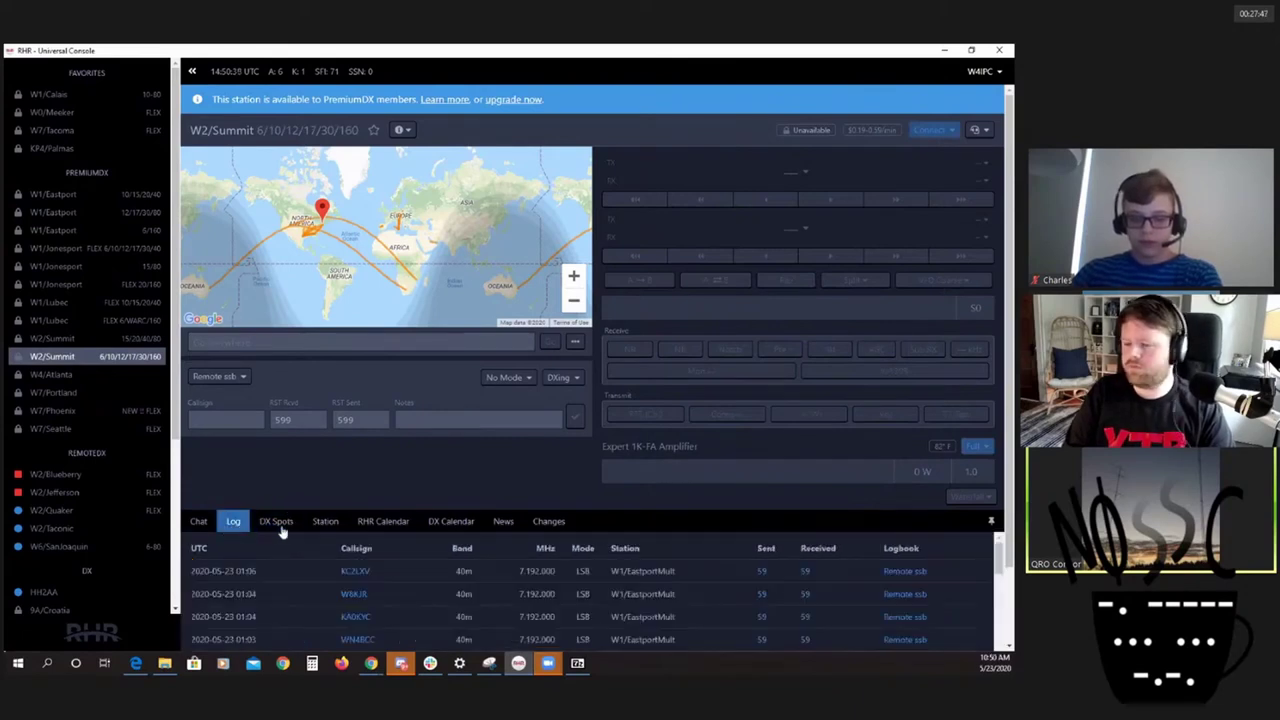
{"action": "left_click", "coordinate": [276, 523]}
Step: Go through W1/Eastport 10/15/20/40 and W1/Jonesport FLEX, ending on W1/Jonesport 15/80
{"action": "scroll", "coordinate": [55, 290], "scroll_direction": "down", "scroll_amount": 1}
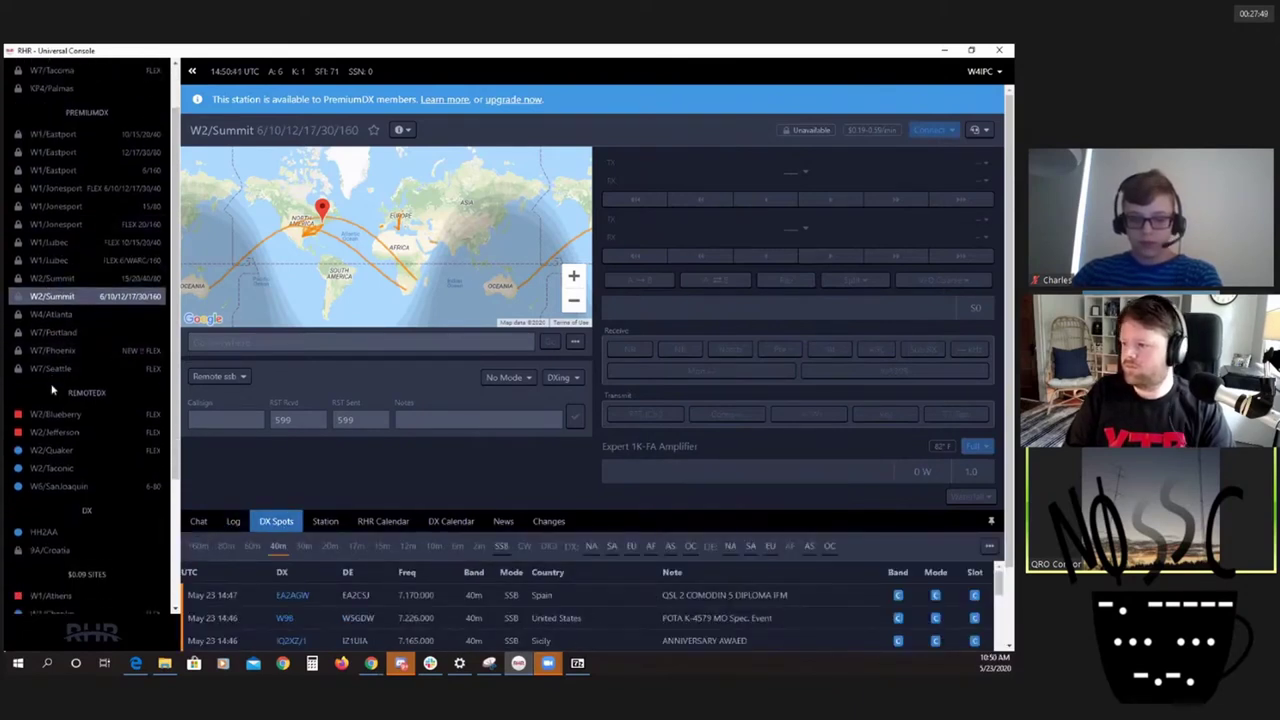
{"action": "scroll", "coordinate": [78, 438], "scroll_direction": "down", "scroll_amount": 2}
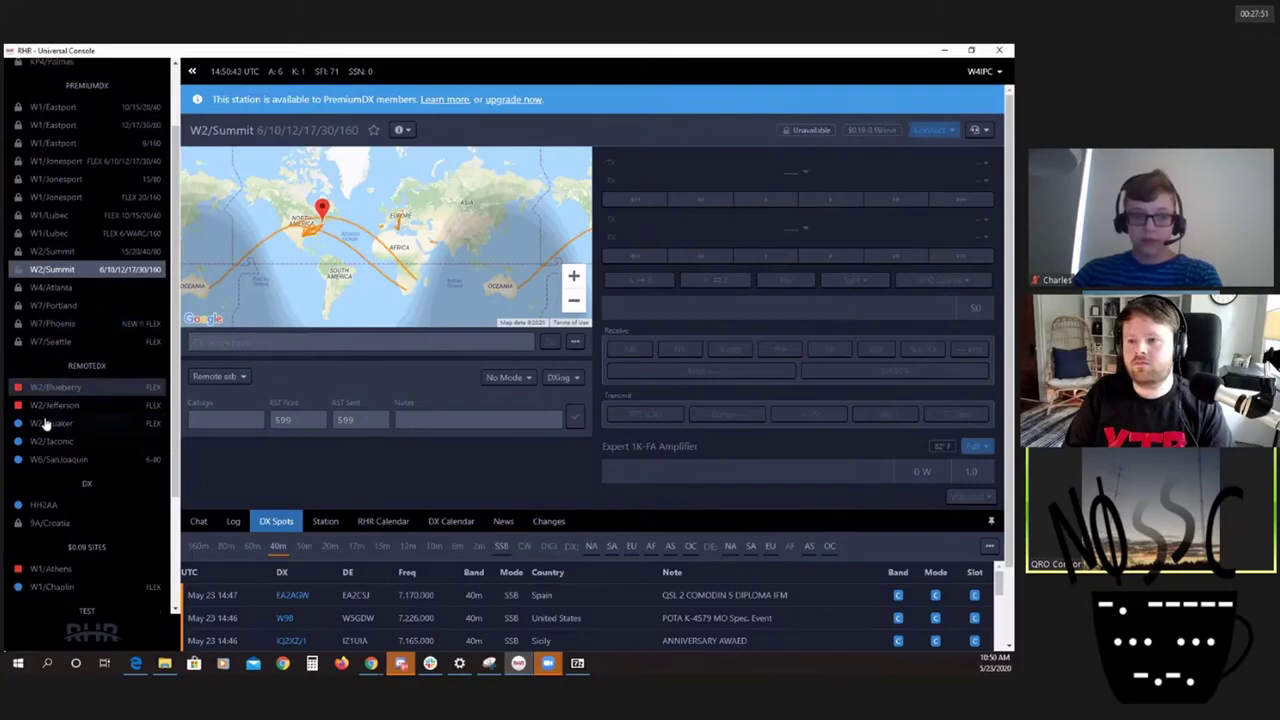
{"action": "scroll", "coordinate": [70, 400], "scroll_direction": "up", "scroll_amount": 3}
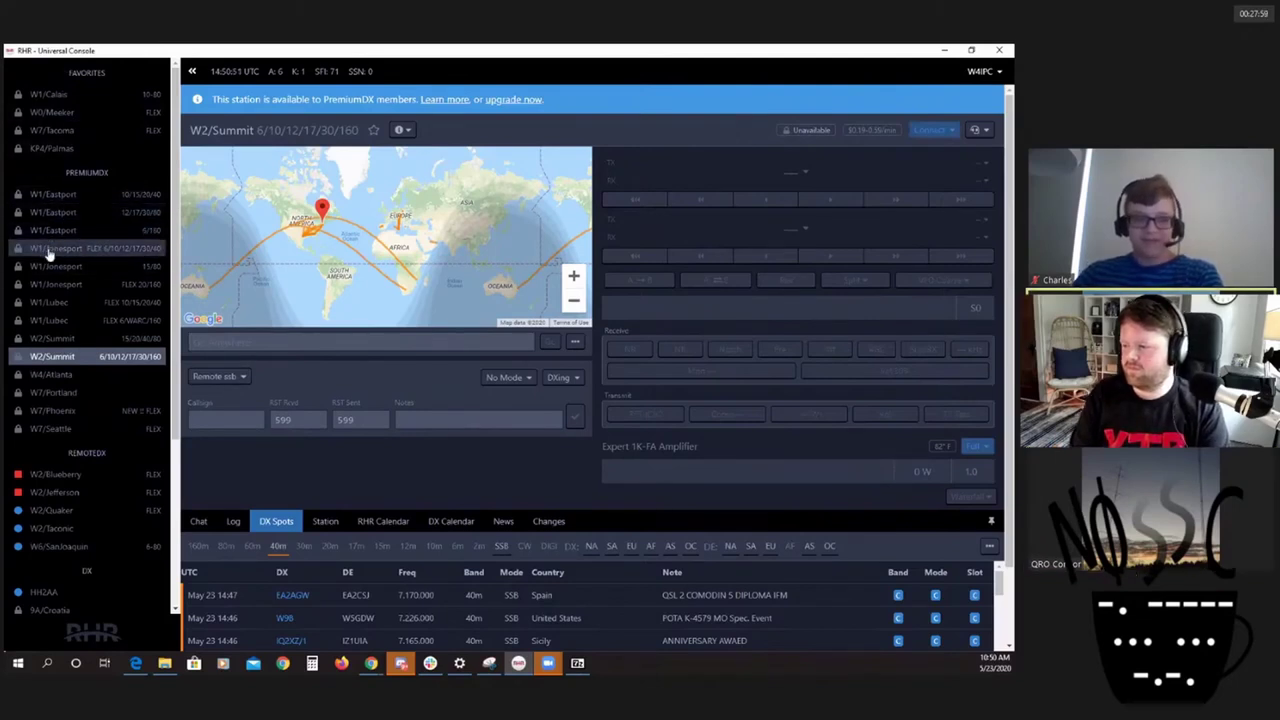
{"action": "left_click", "coordinate": [72, 193]}
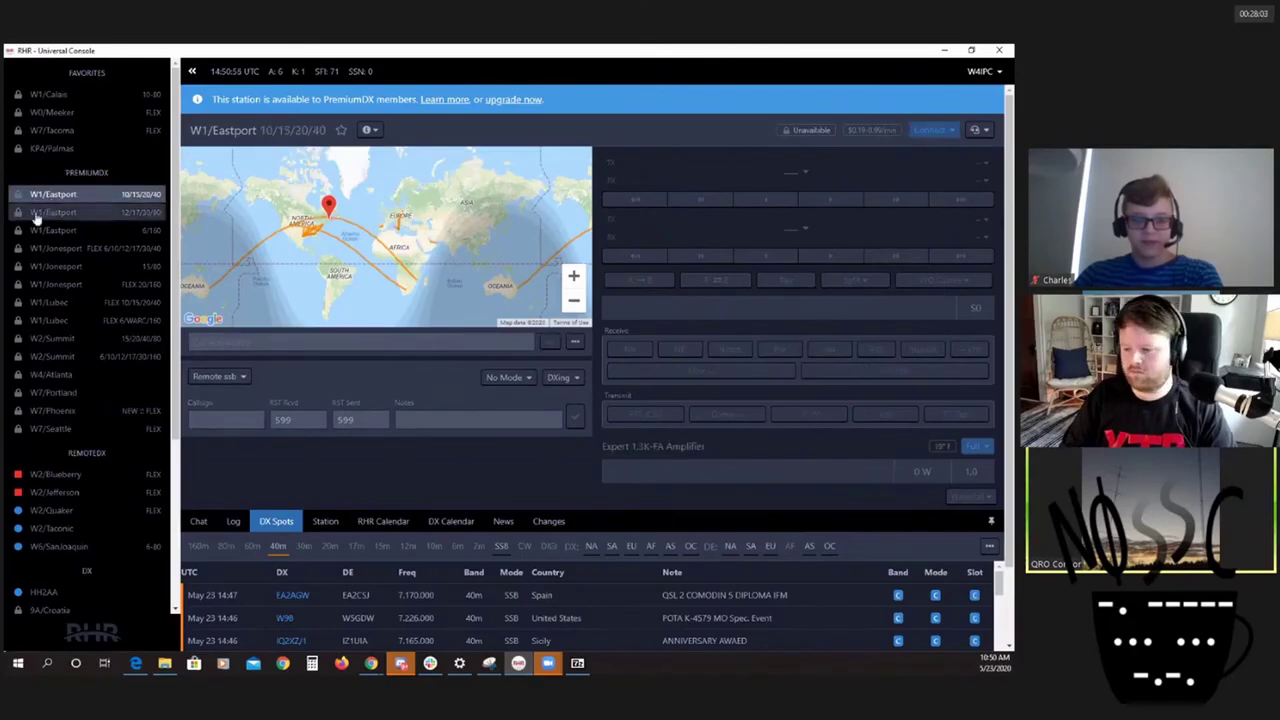
{"action": "scroll", "coordinate": [20, 383], "scroll_direction": "down", "scroll_amount": 3}
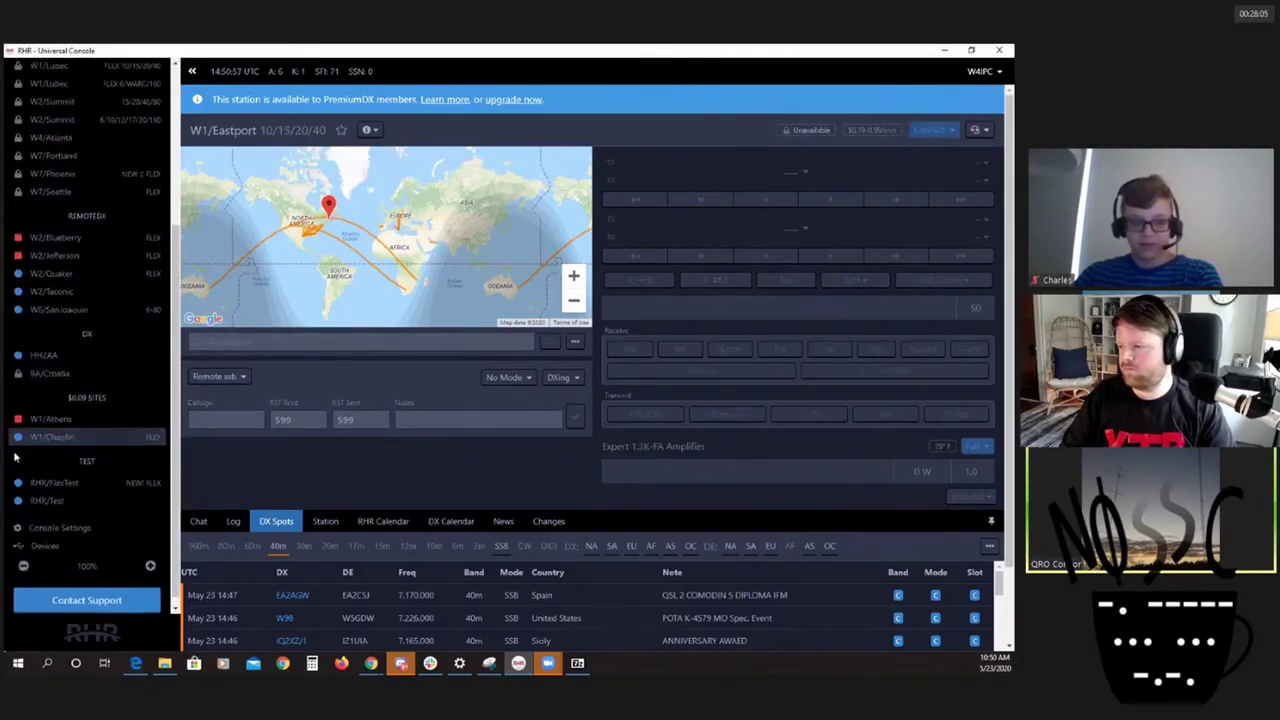
{"action": "scroll", "coordinate": [84, 298], "scroll_direction": "up", "scroll_amount": 3}
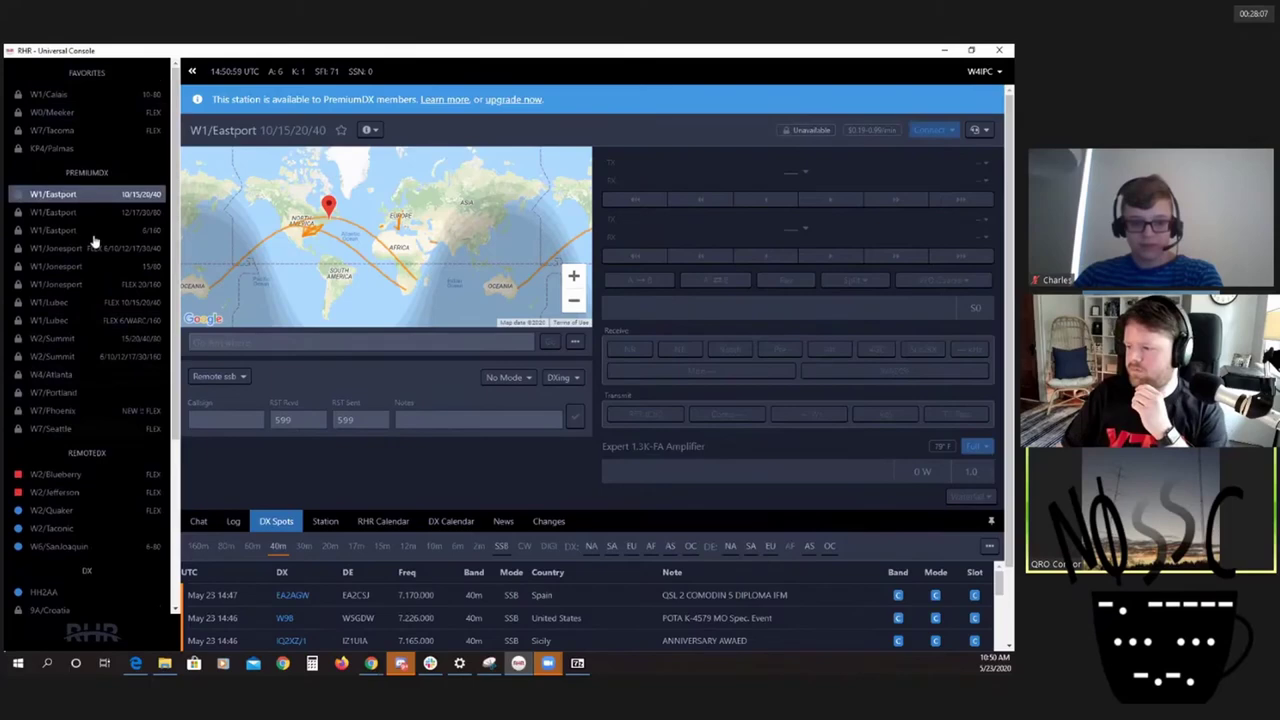
{"action": "left_click", "coordinate": [92, 247]}
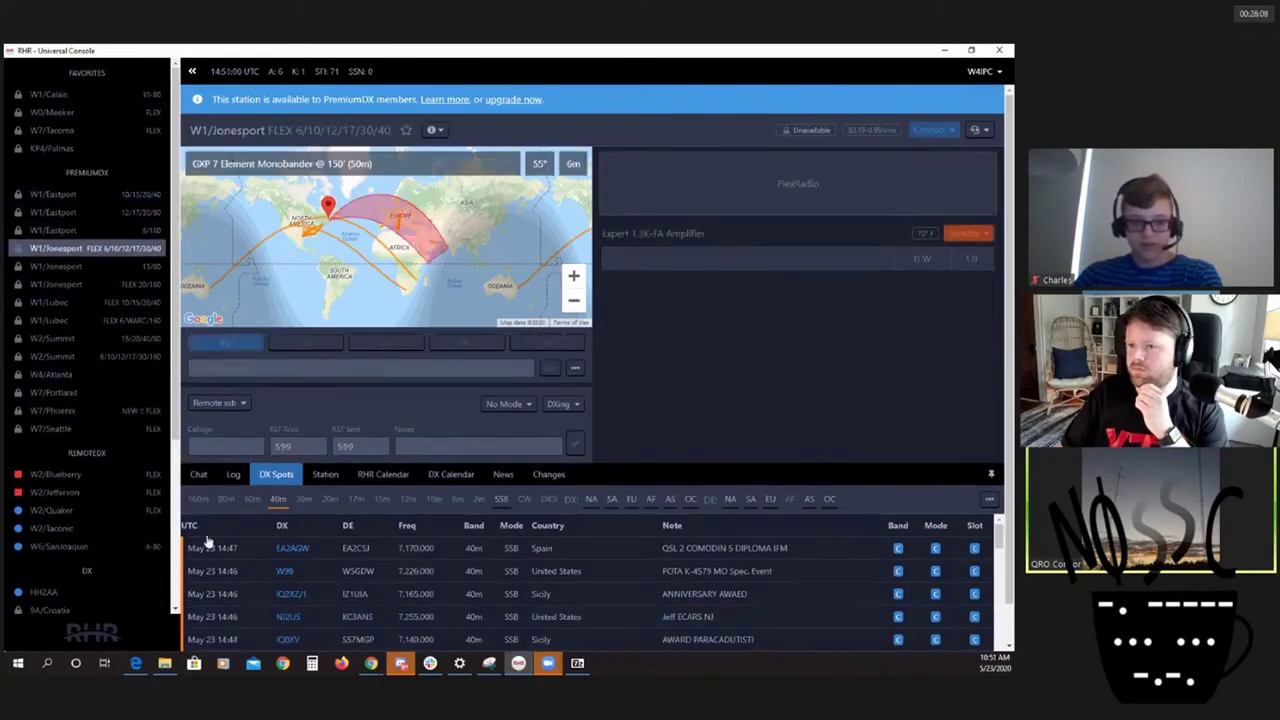
{"action": "left_click", "coordinate": [108, 268]}
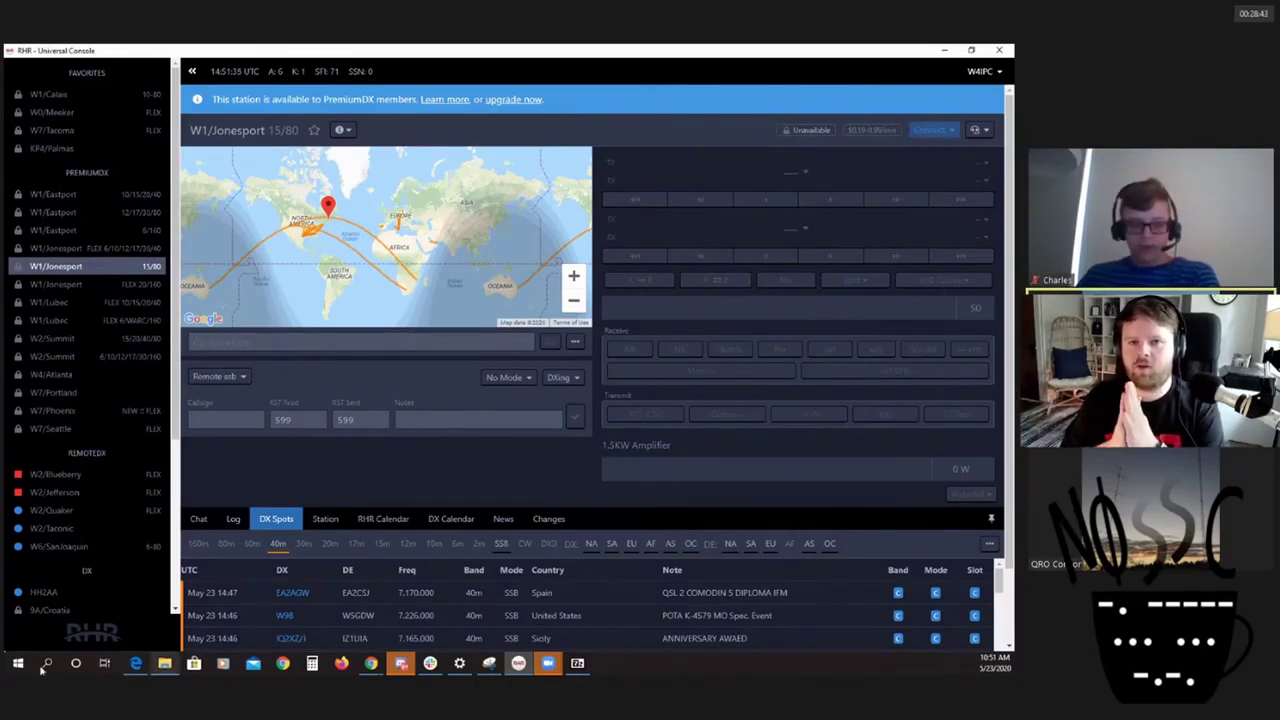
{"action": "left_click", "coordinate": [430, 663]}
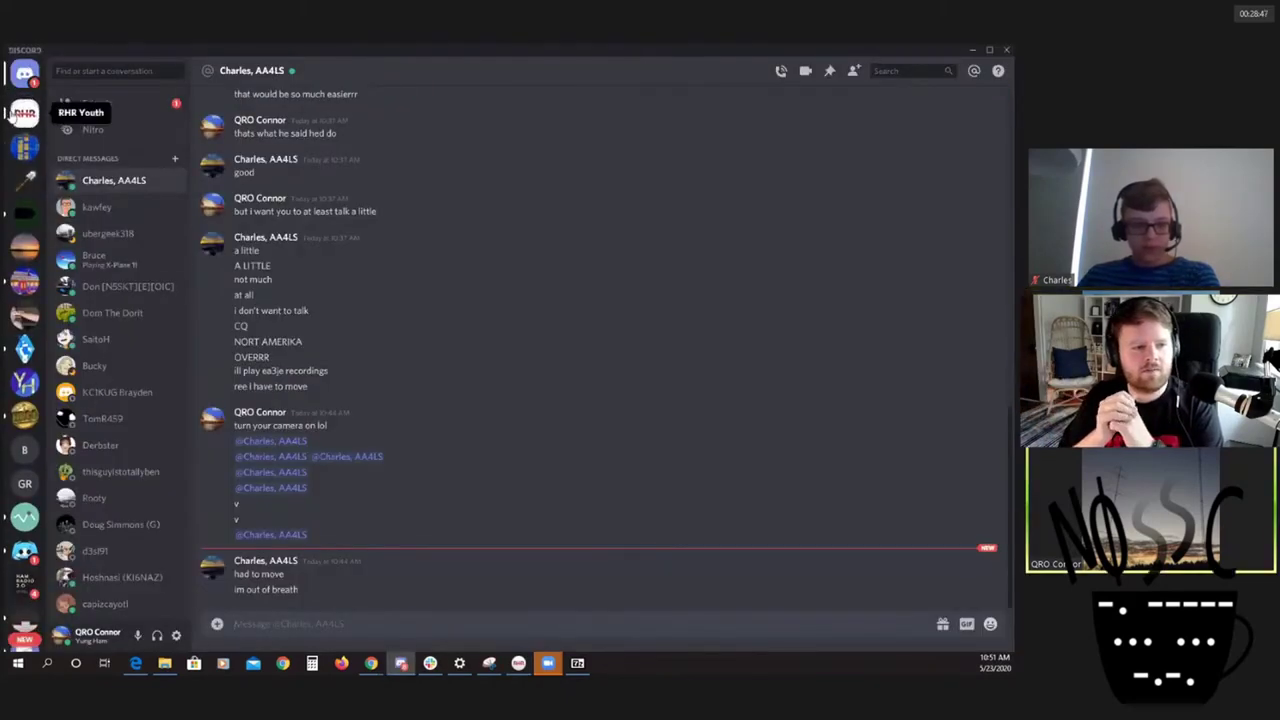
{"action": "left_click", "coordinate": [14, 113]}
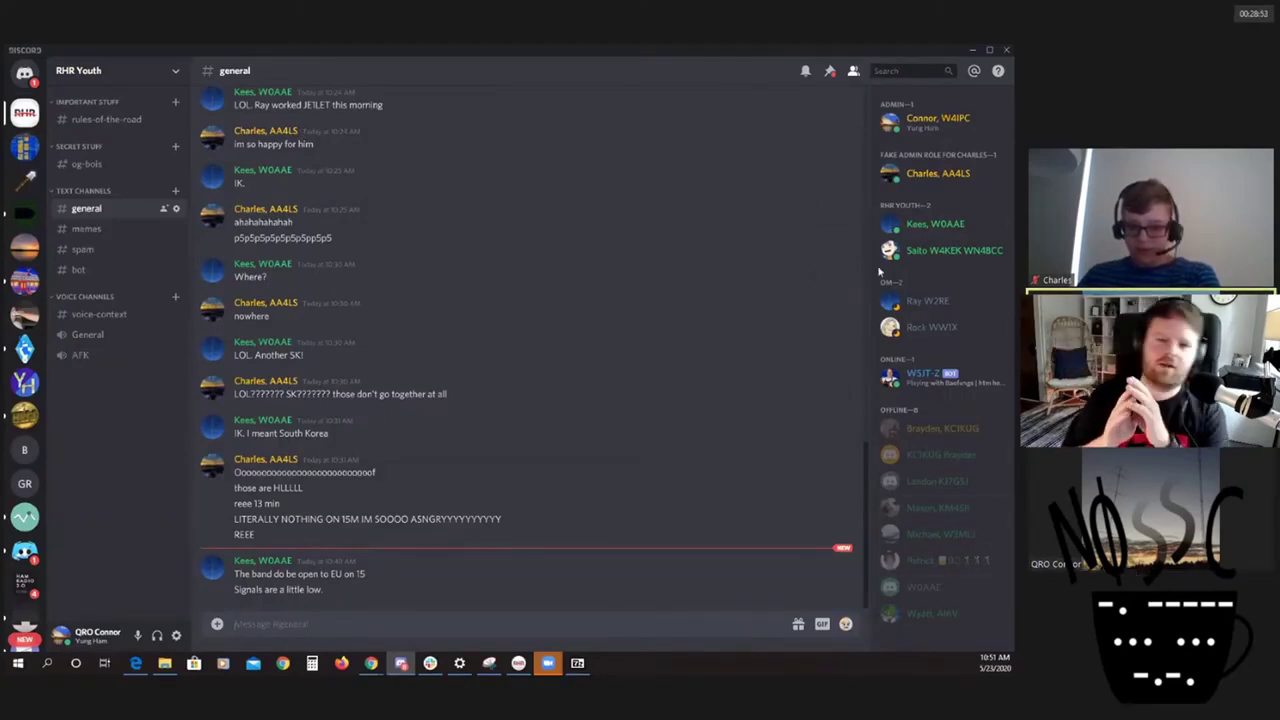
{"action": "left_click", "coordinate": [970, 49]}
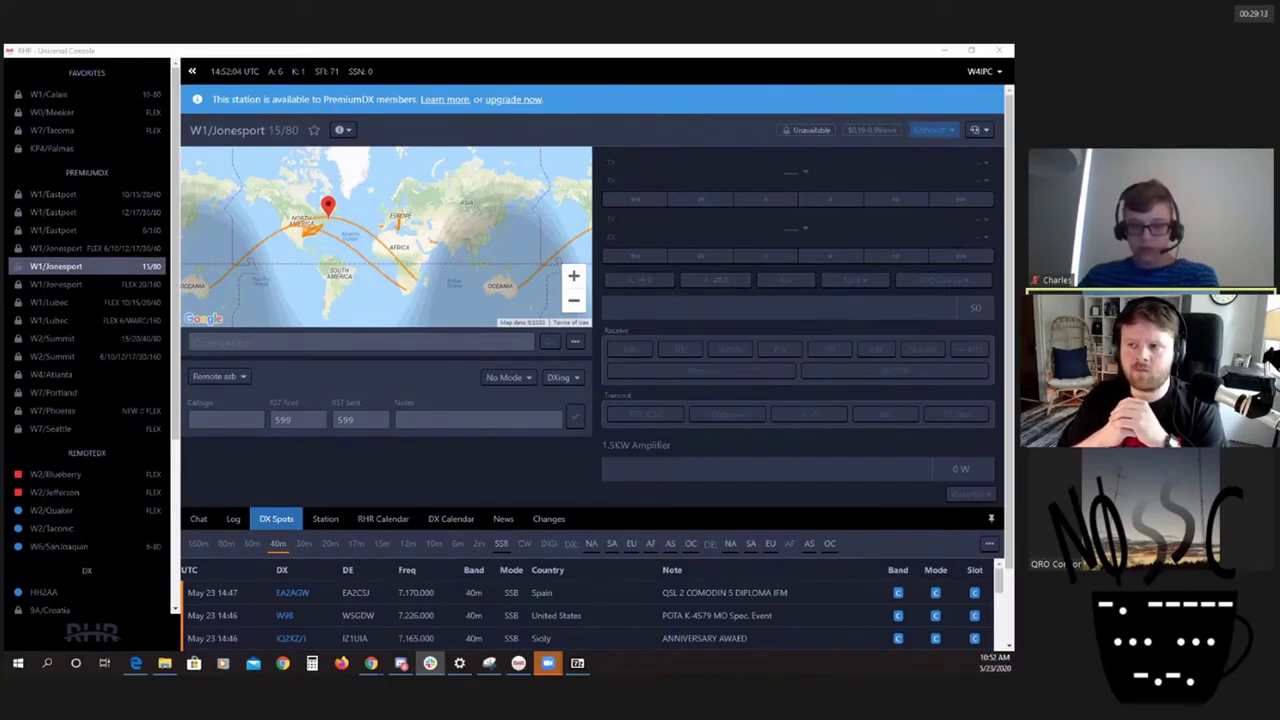
Step: Bring the console window to the front and open the W2/Jefferson FLEX station
{"action": "key", "text": "alt+Tab"}
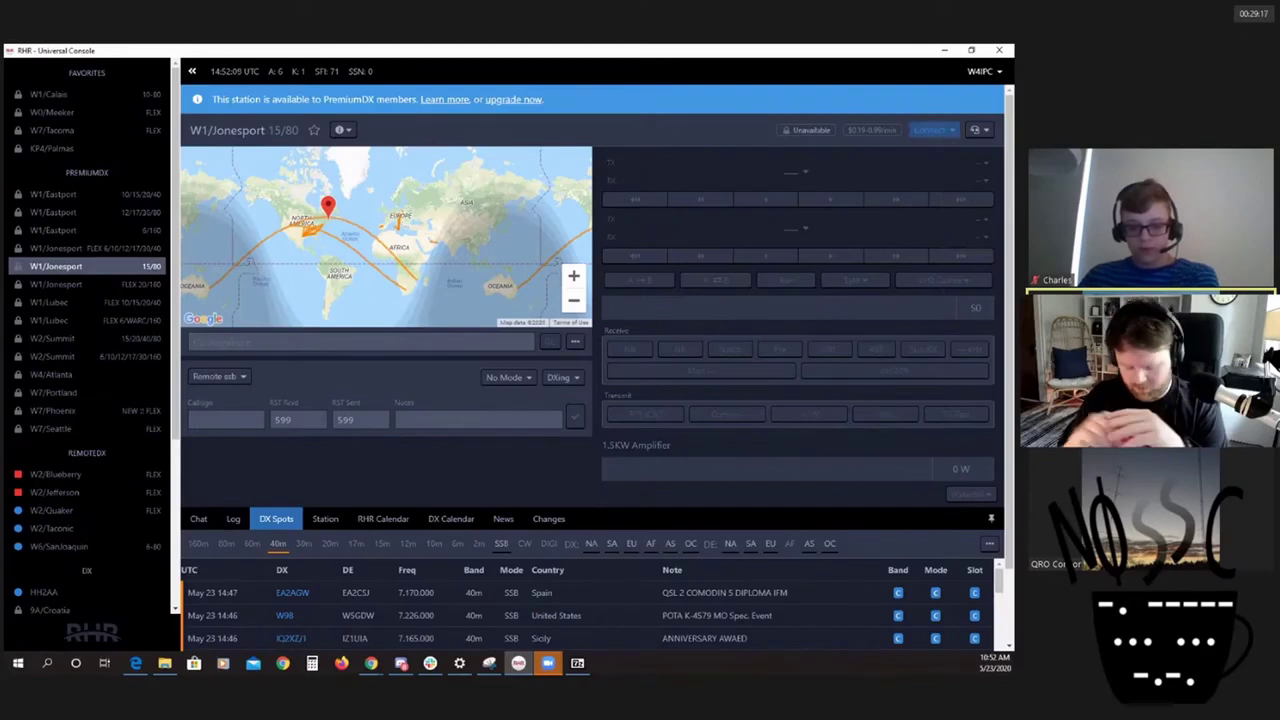
{"action": "left_click", "coordinate": [114, 492]}
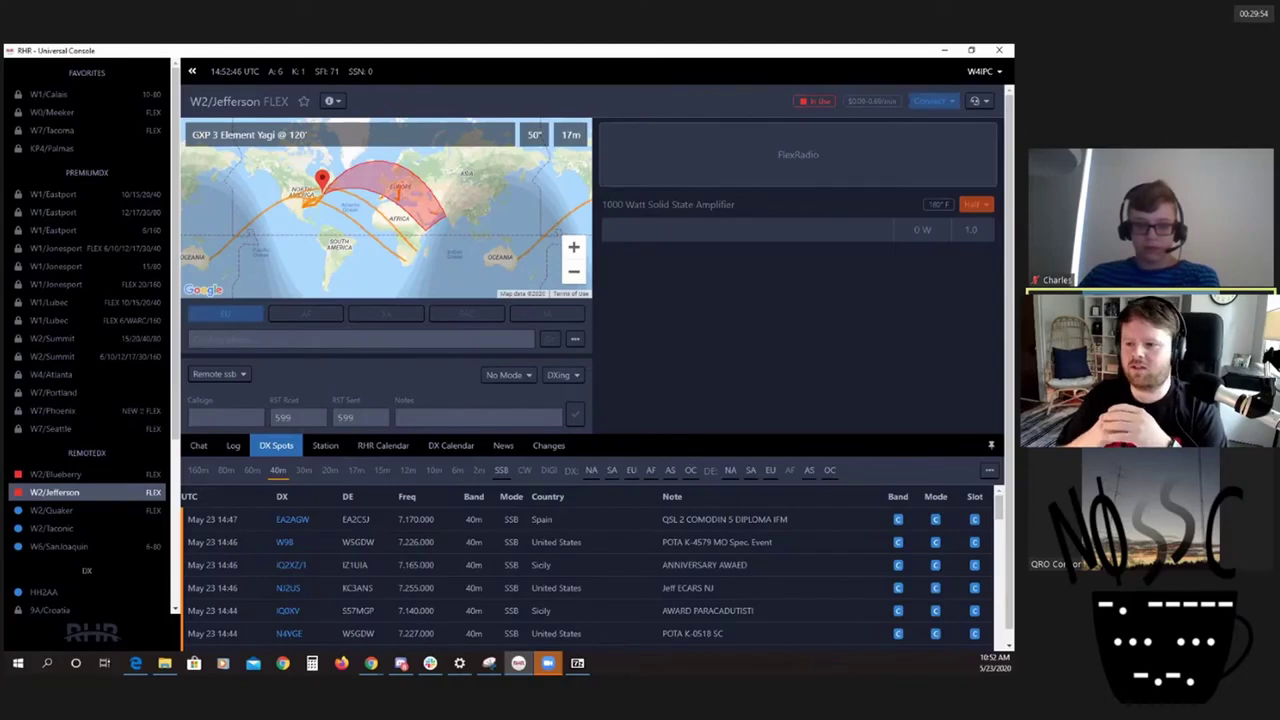
Step: Open W1/Jonesport FLEX and scroll its station description, antenna photo and pricing
{"action": "left_click", "coordinate": [134, 248]}
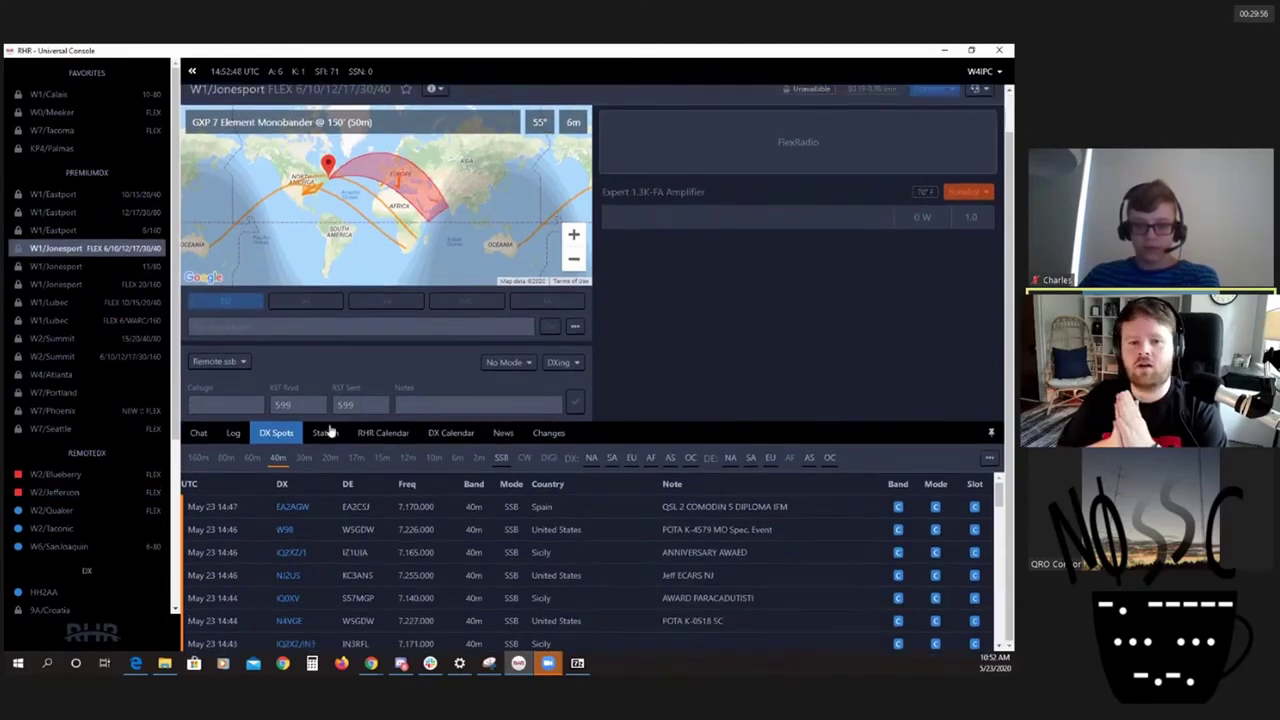
{"action": "left_click", "coordinate": [325, 432]}
{"action": "scroll", "coordinate": [343, 553], "scroll_direction": "down", "scroll_amount": 1}
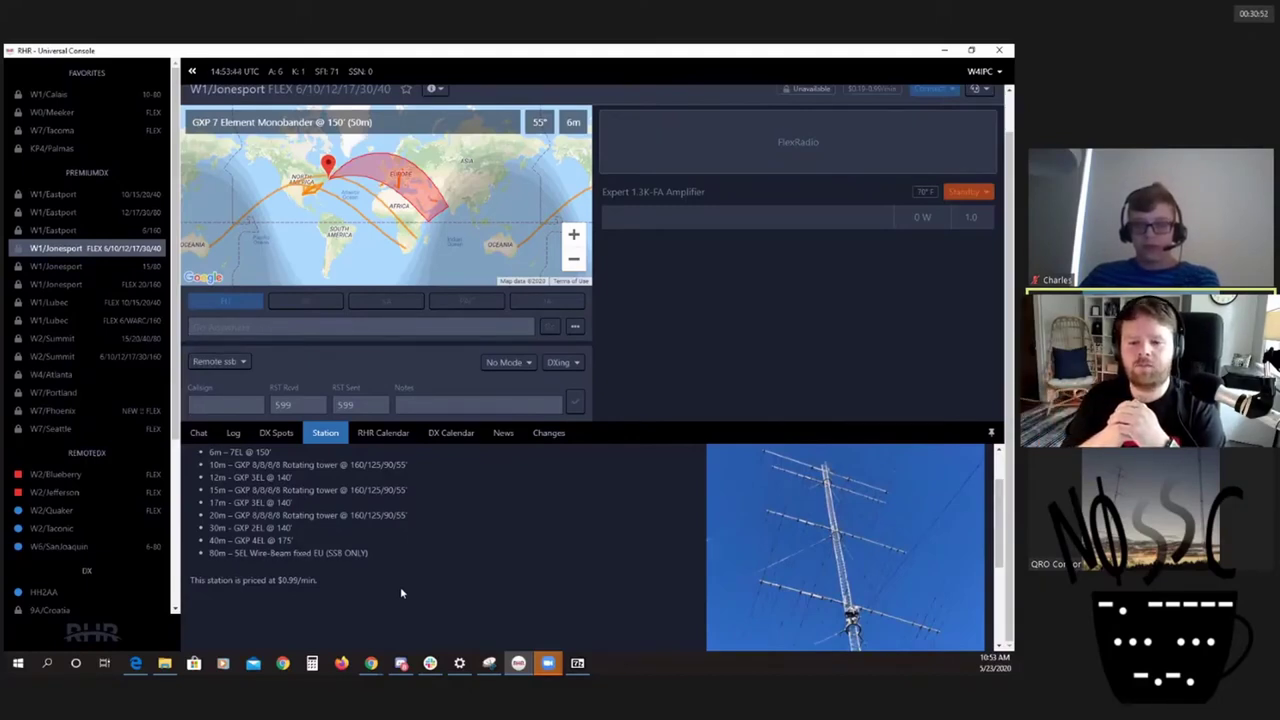
Step: Switch to the Youth Network console and open the W4/Chesapeake station page
{"action": "left_click", "coordinate": [980, 71]}
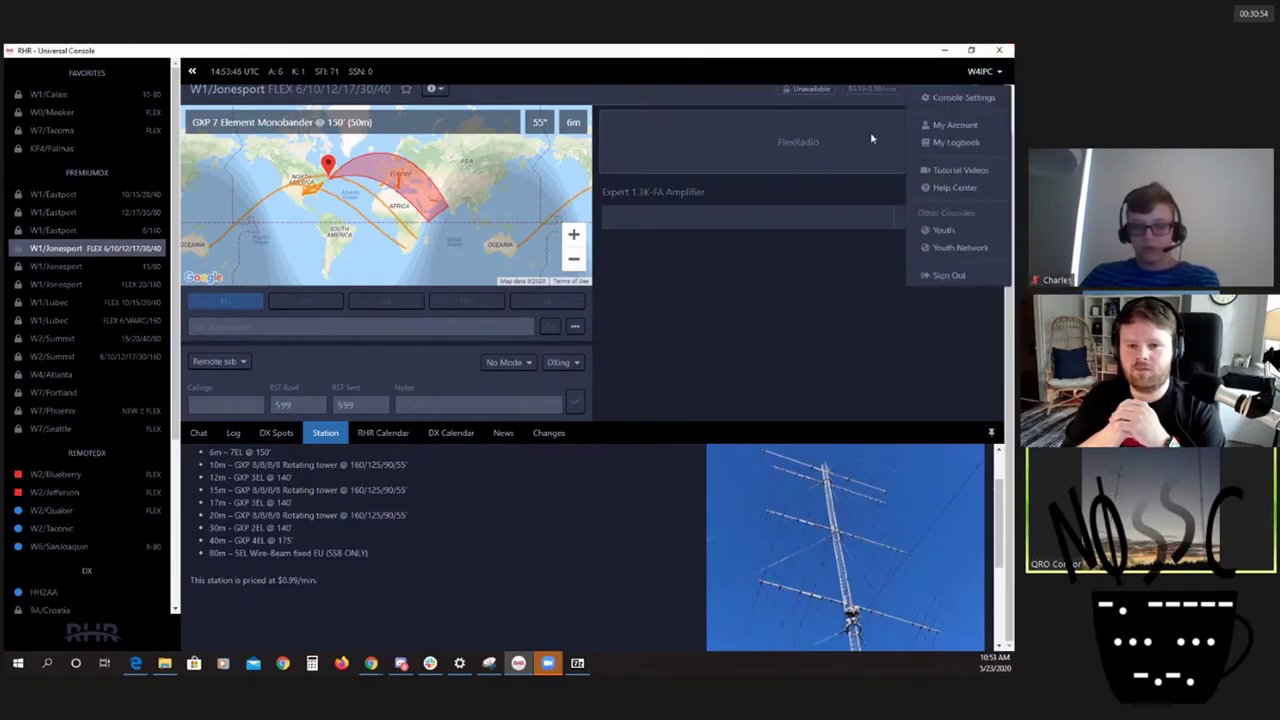
{"action": "left_click", "coordinate": [980, 71]}
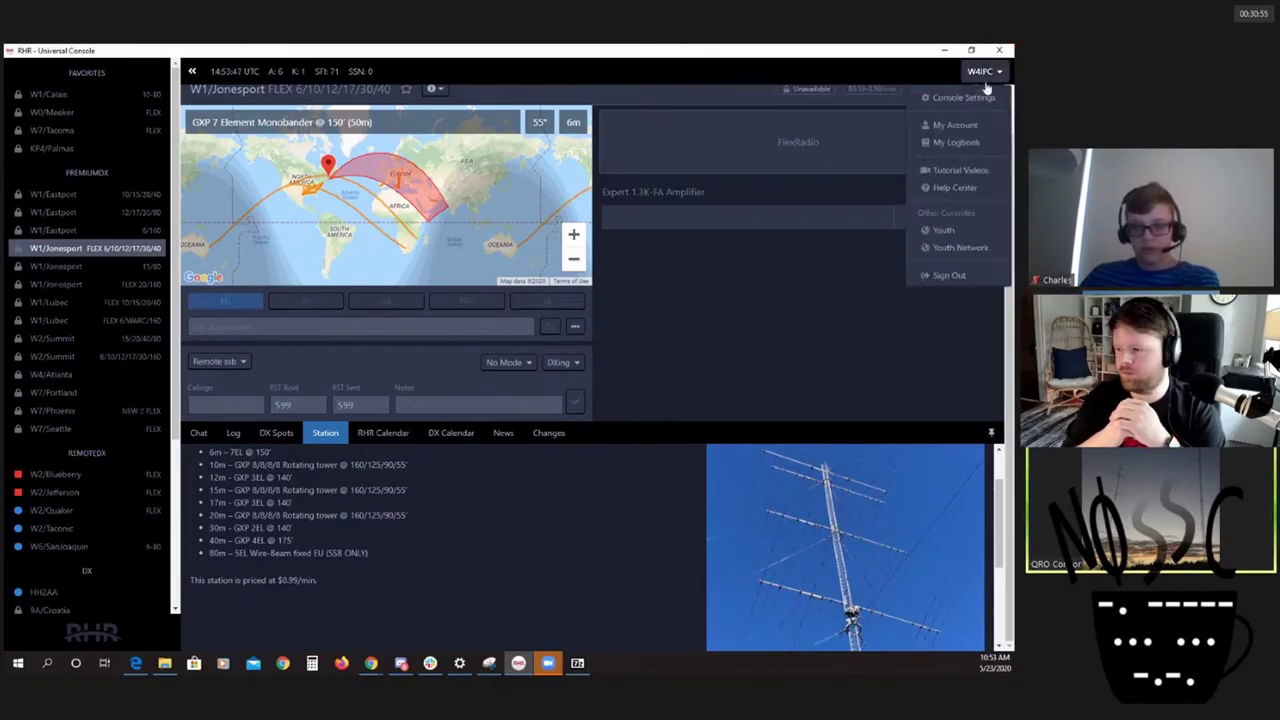
{"action": "left_click", "coordinate": [959, 248]}
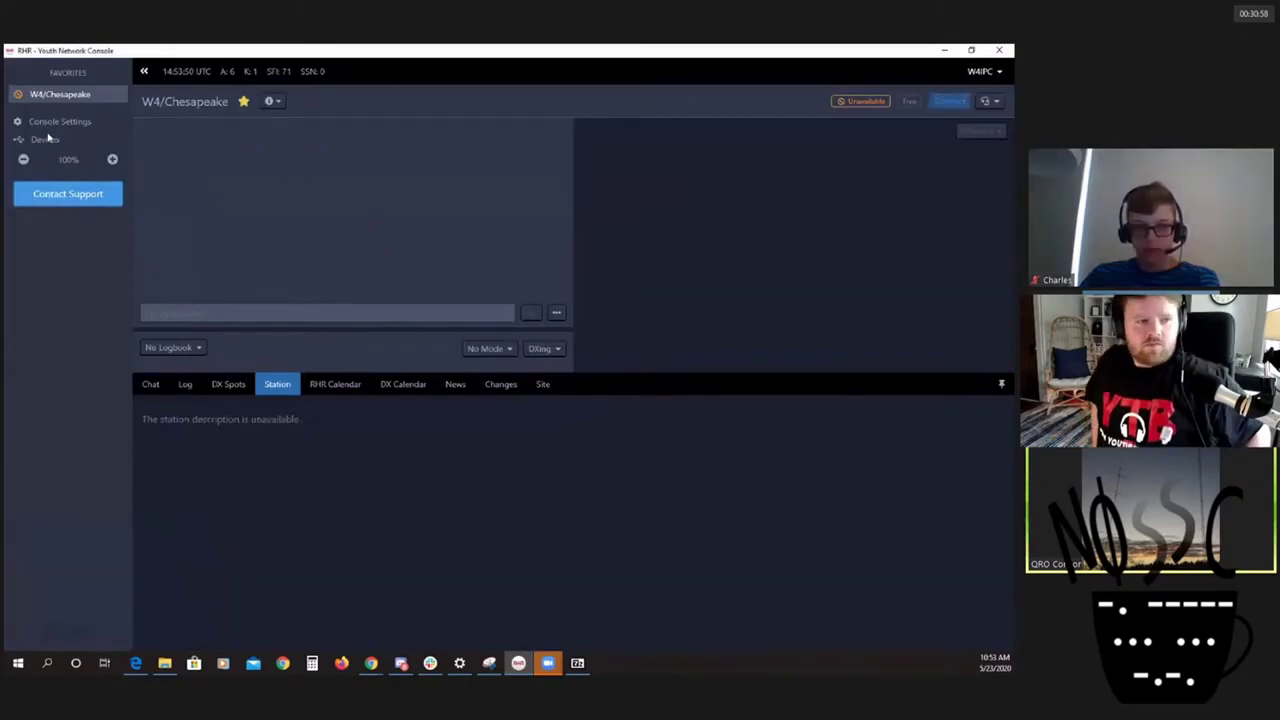
{"action": "left_click", "coordinate": [52, 93]}
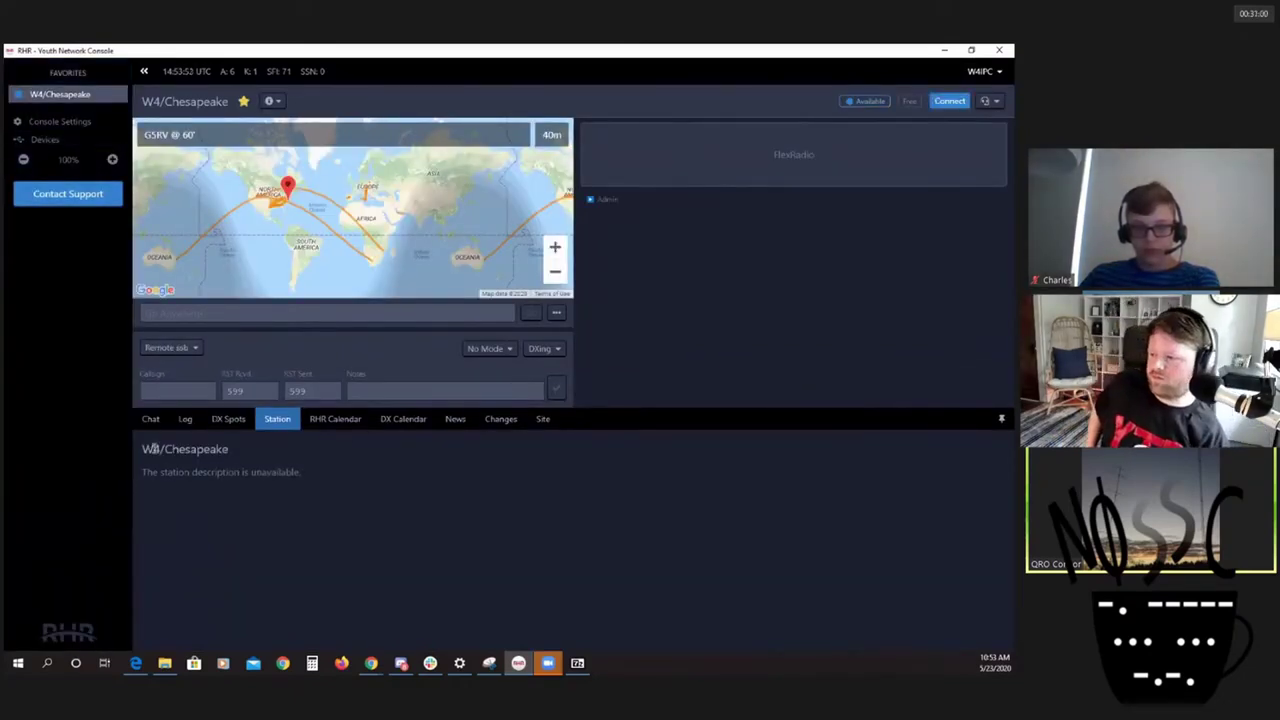
Step: Browse W4/Chesapeake's DX Spots, Log, description and Chat, then connect to its radio
{"action": "left_click", "coordinate": [225, 420]}
{"action": "left_click", "coordinate": [185, 420]}
{"action": "left_click", "coordinate": [268, 424]}
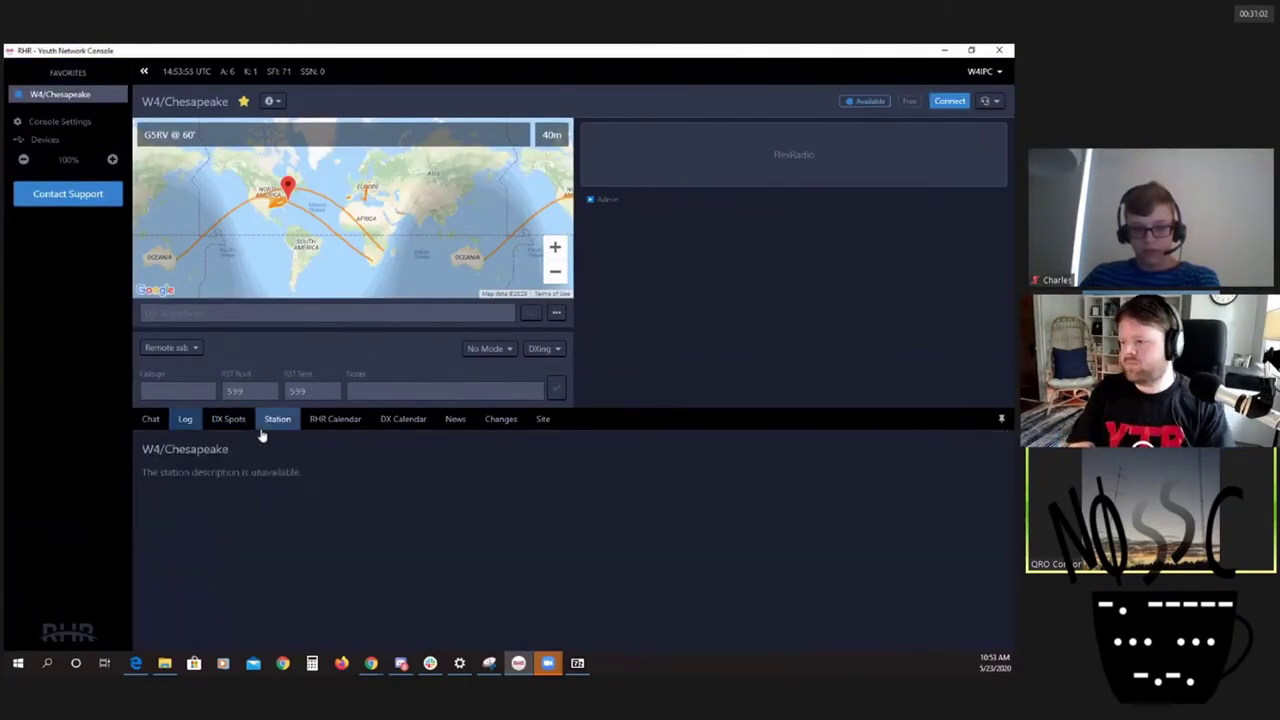
{"action": "left_click", "coordinate": [150, 420]}
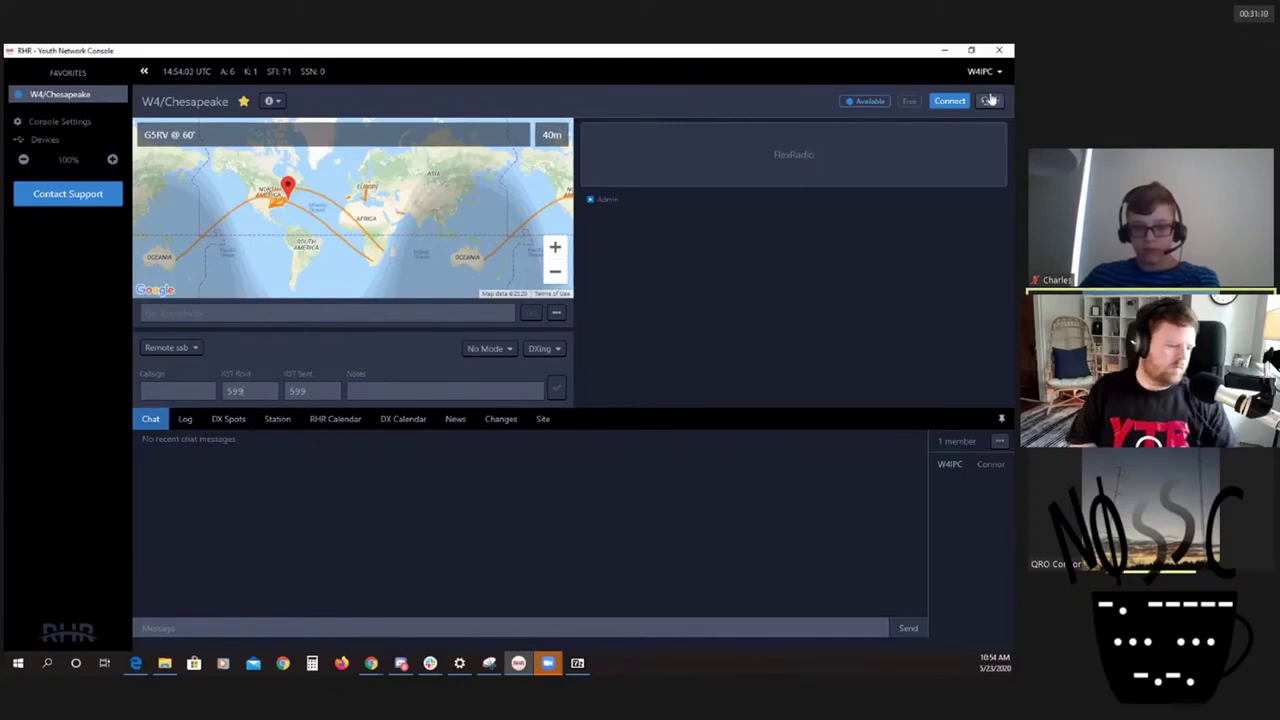
{"action": "left_click_drag", "start_coordinate": [997, 517], "coordinate": [935, 401]}
{"action": "left_click", "coordinate": [935, 401]}
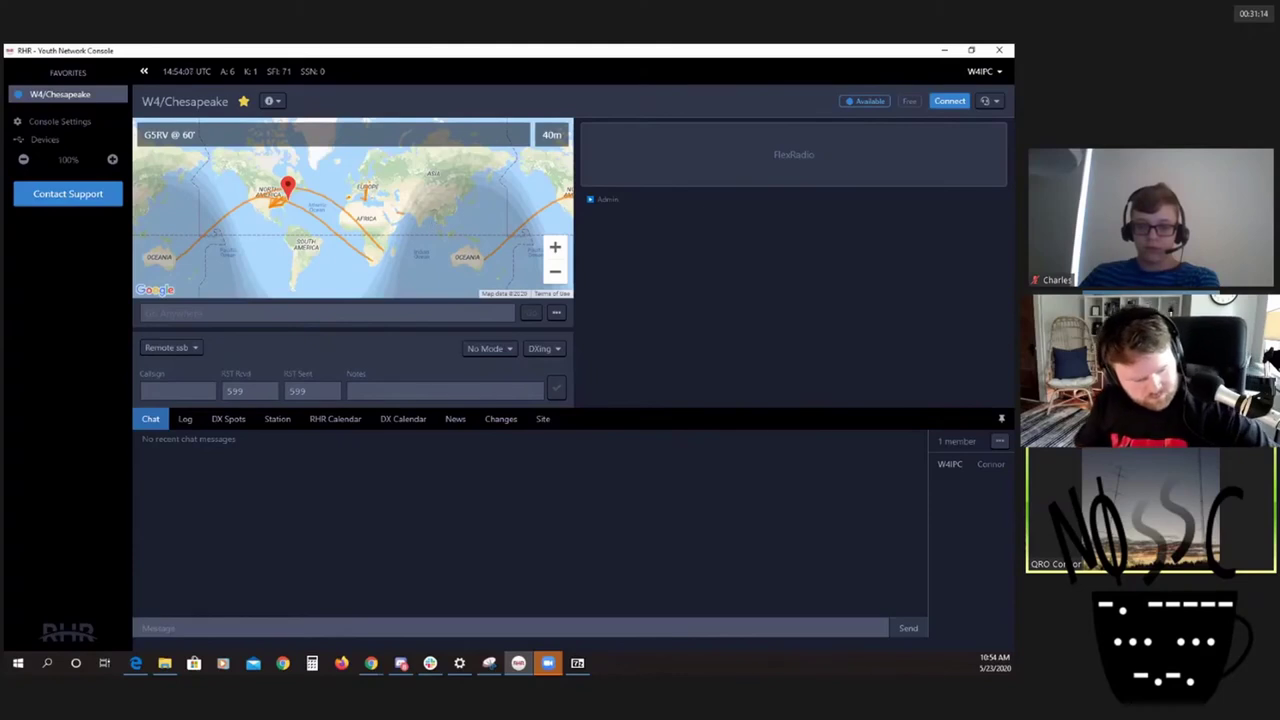
{"action": "left_click_drag", "start_coordinate": [28, 94], "coordinate": [82, 97]}
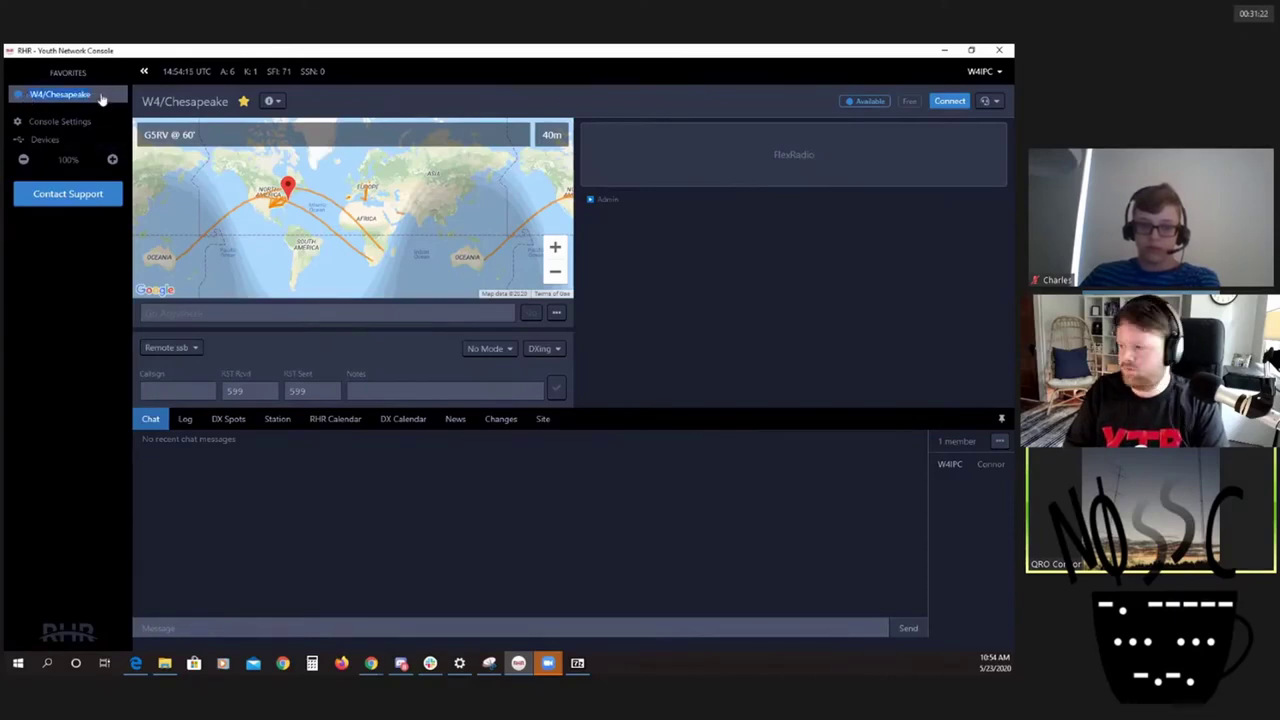
{"action": "left_click", "coordinate": [950, 104]}
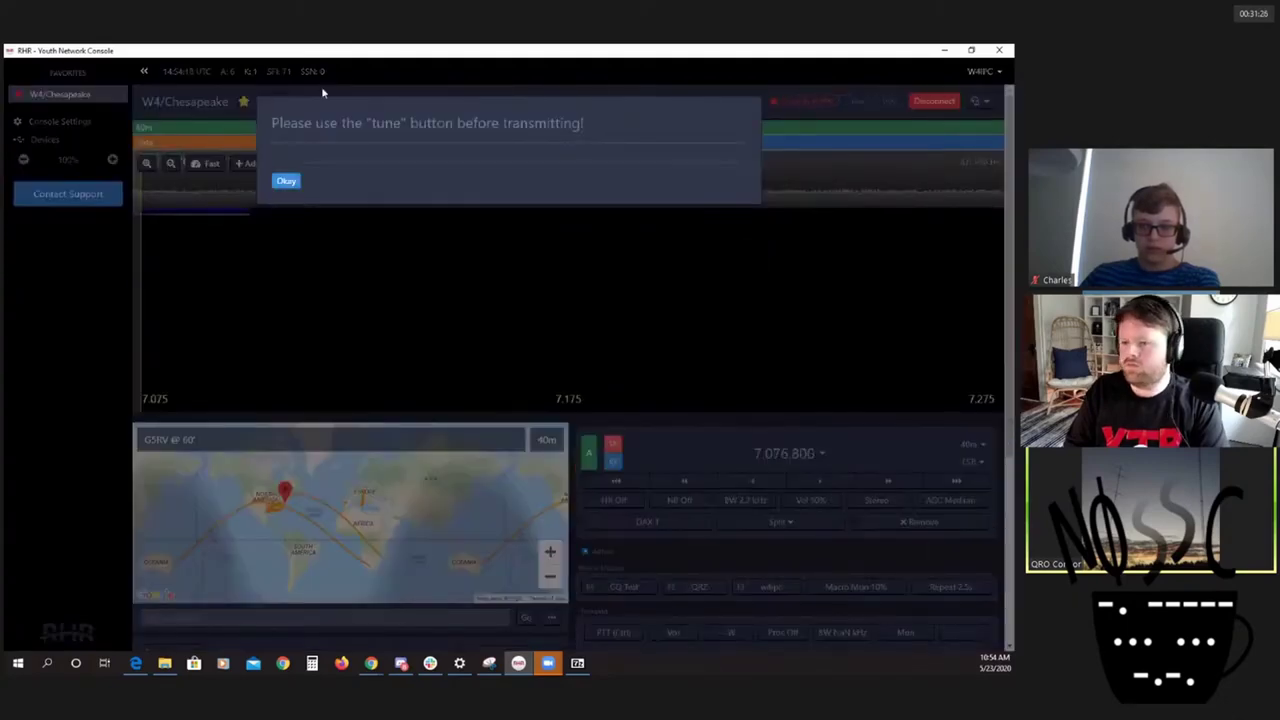
Step: Dismiss the tune-before-transmitting reminder and set the receiver volume to 0%
{"action": "left_click", "coordinate": [286, 181]}
{"action": "scroll", "coordinate": [837, 476], "scroll_direction": "down", "scroll_amount": 2}
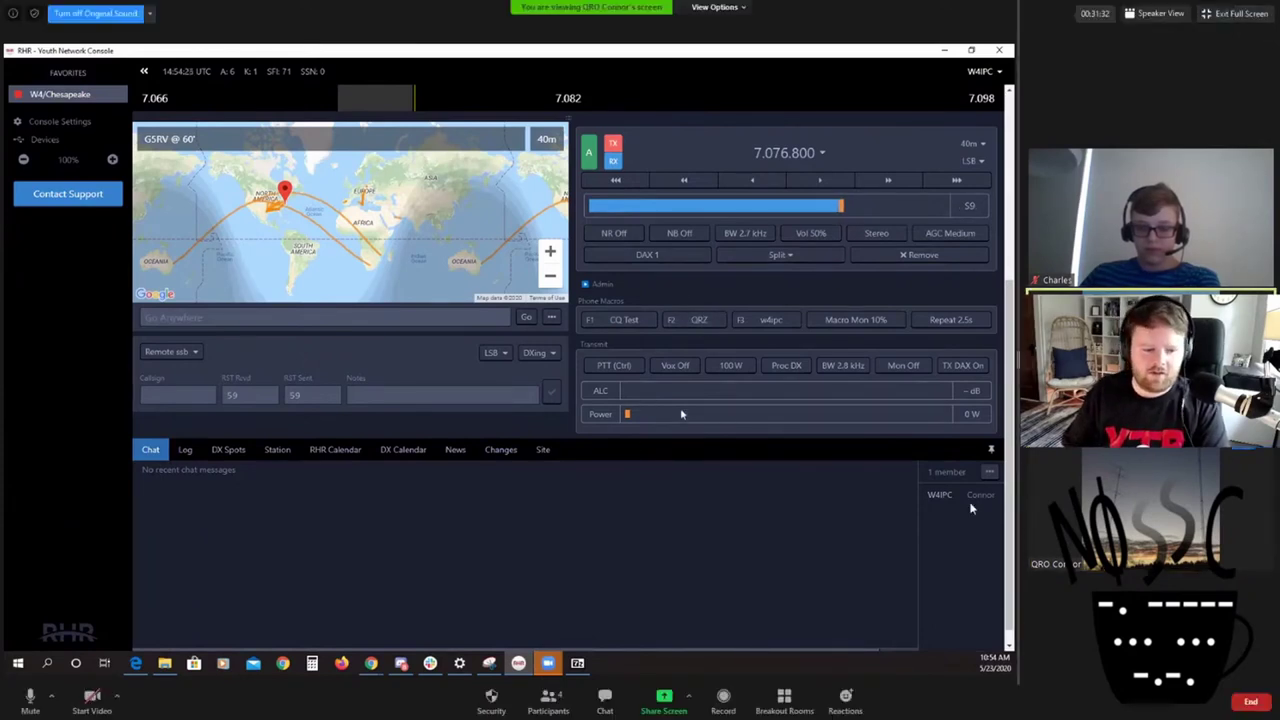
{"action": "left_click", "coordinate": [811, 233]}
{"action": "left_click_drag", "start_coordinate": [809, 266], "coordinate": [687, 268]}
{"action": "scroll", "coordinate": [511, 475], "scroll_direction": "up", "scroll_amount": 5}
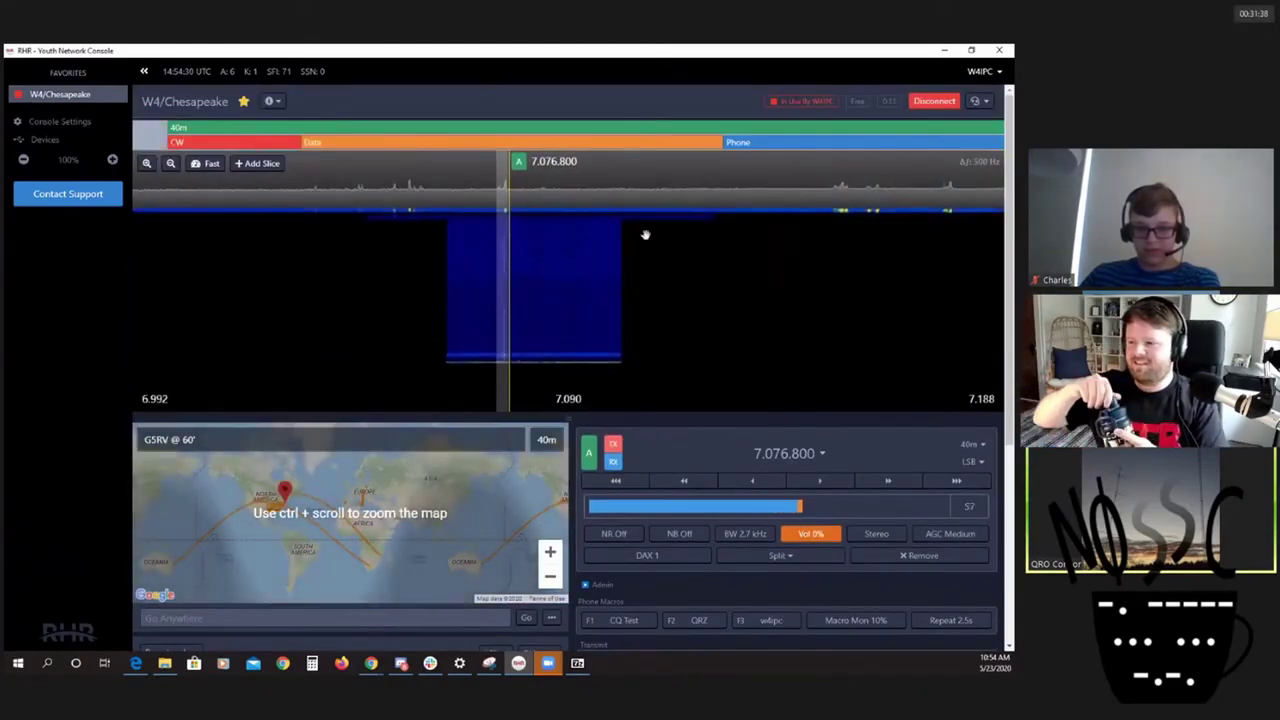
Step: Widen and pan the waterfall, then tune the 40m radio to 7.166.000
{"action": "left_click_drag", "start_coordinate": [680, 271], "coordinate": [501, 291]}
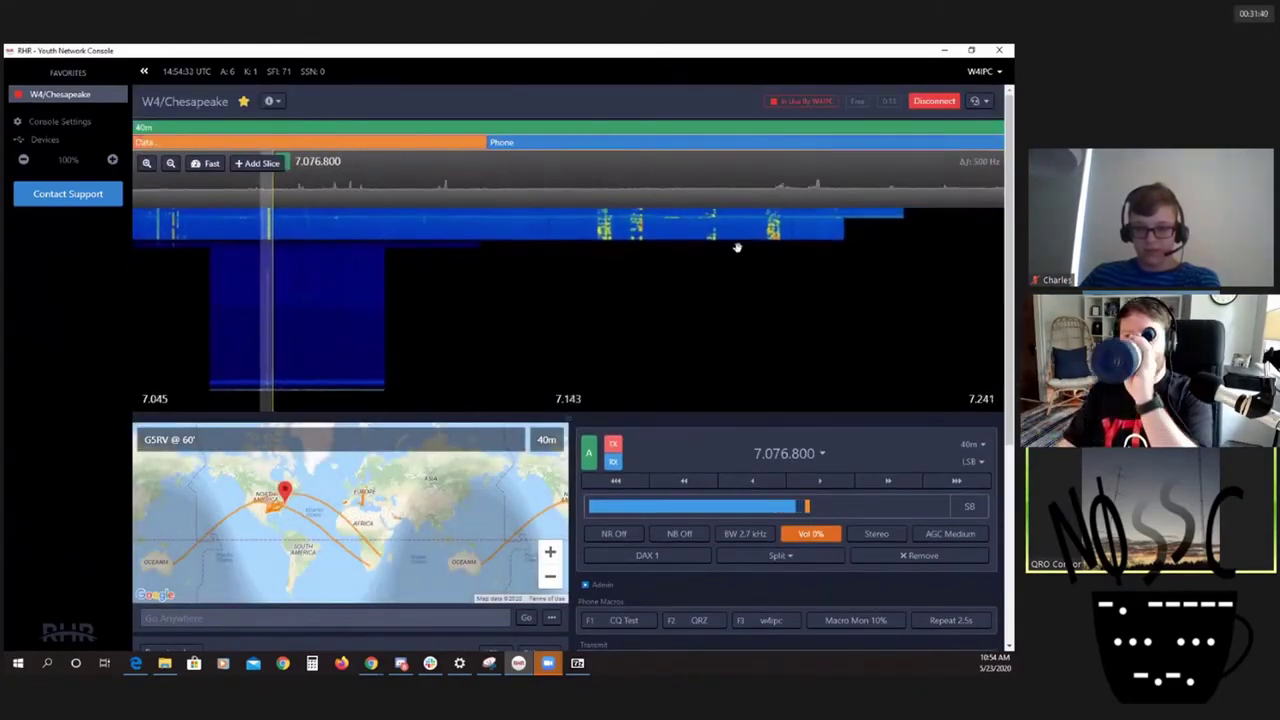
{"action": "scroll", "coordinate": [394, 280], "scroll_direction": "down", "scroll_amount": 2}
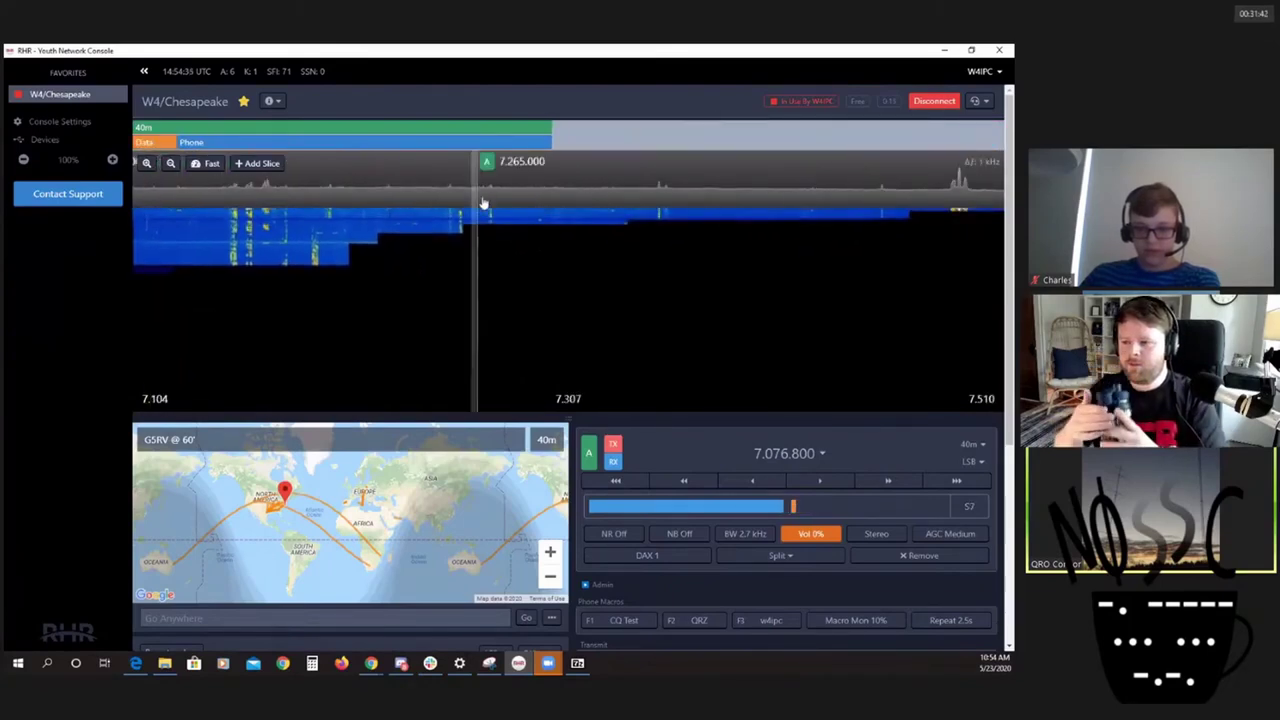
{"action": "left_click", "coordinate": [486, 280]}
{"action": "left_click", "coordinate": [277, 280]}
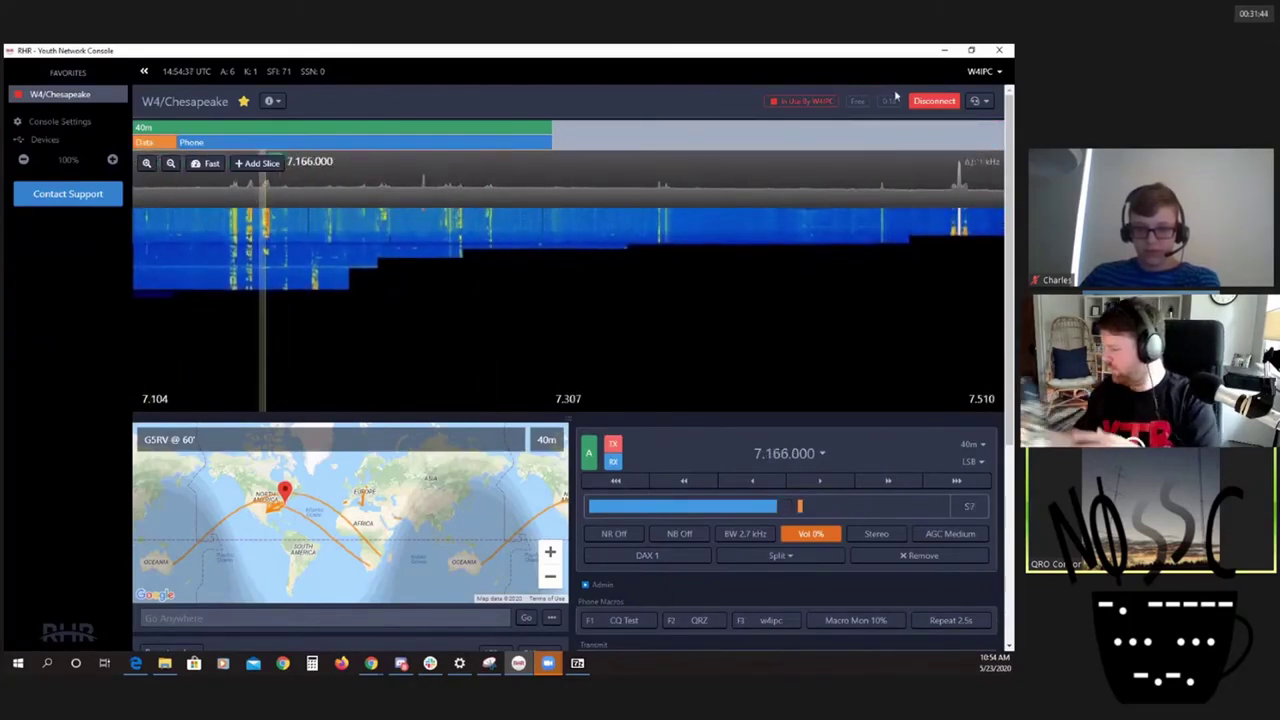
{"action": "left_click", "coordinate": [855, 103]}
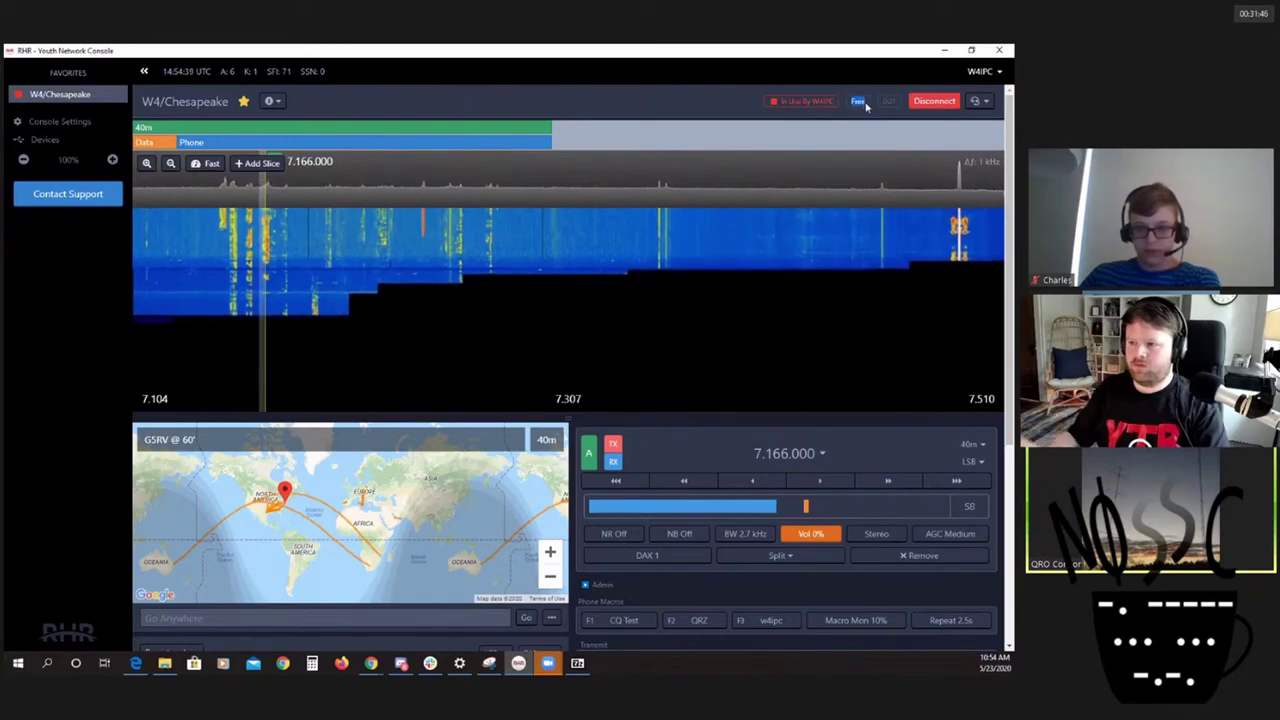
{"action": "scroll", "coordinate": [565, 420], "scroll_direction": "down", "scroll_amount": 3}
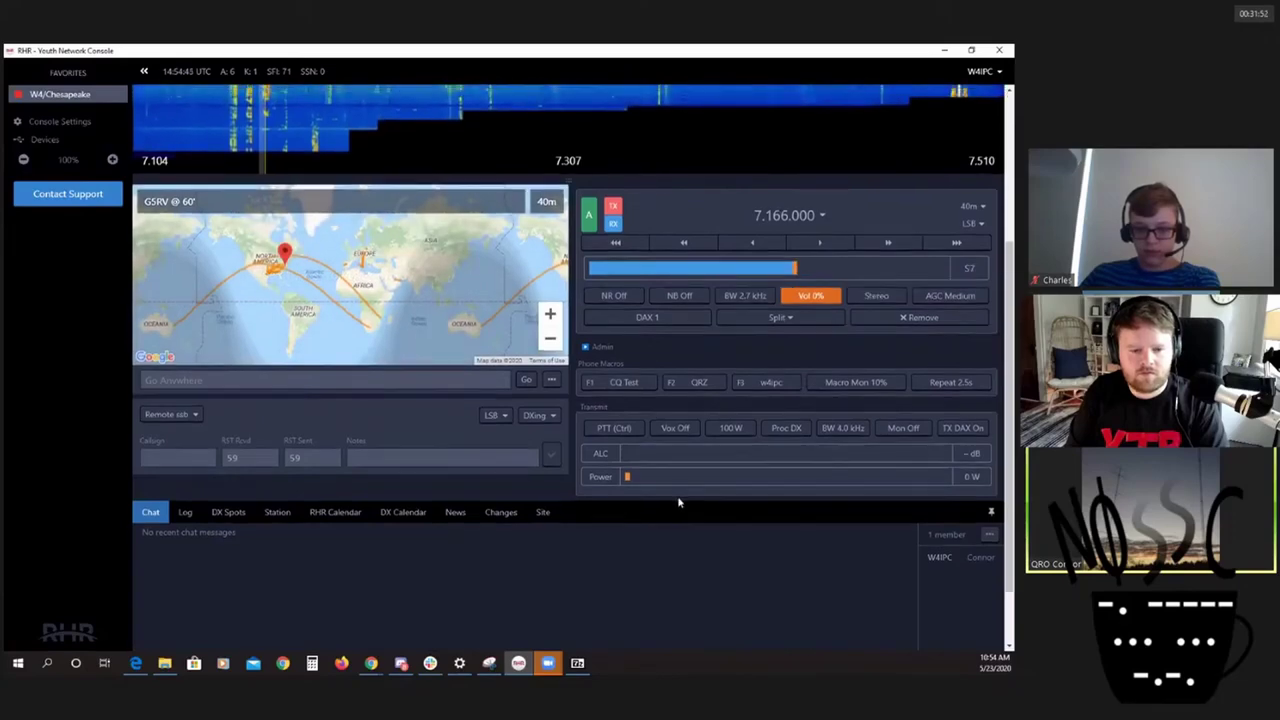
{"action": "scroll", "coordinate": [677, 500], "scroll_direction": "up", "scroll_amount": 2}
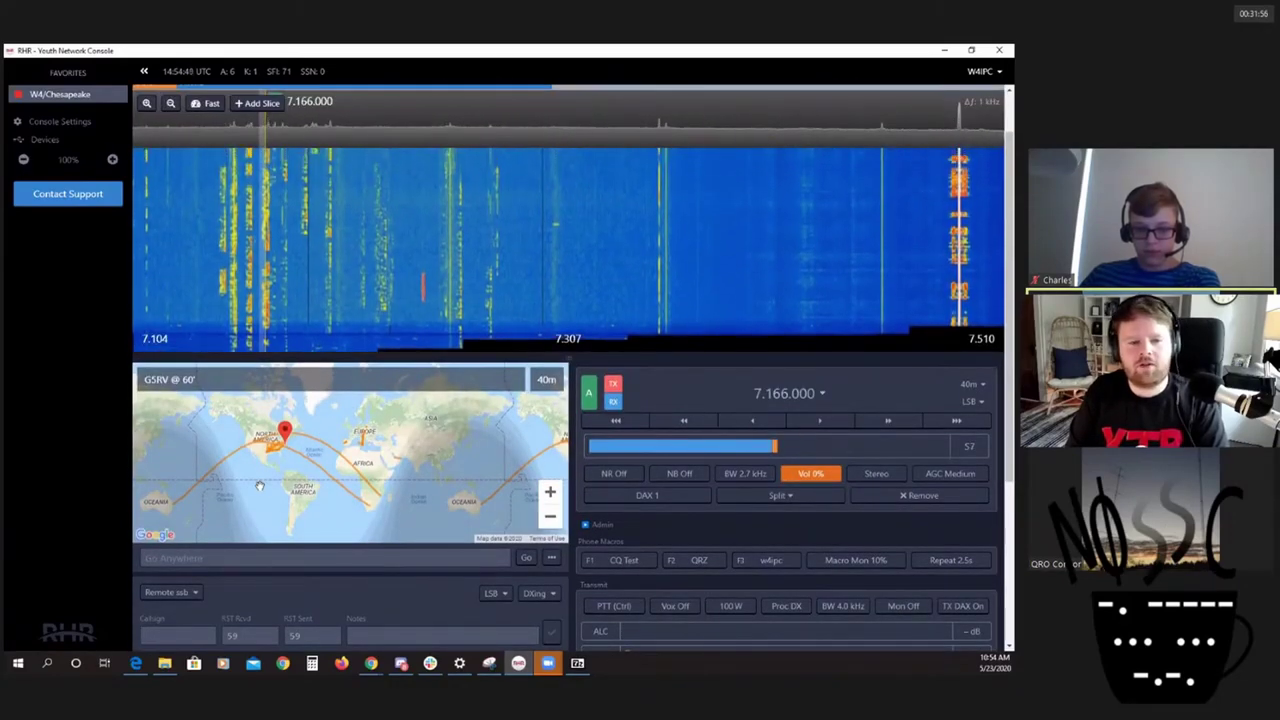
Step: Switch the radio to 20m CW and tune the slice up to 14.045.000
{"action": "left_click", "coordinate": [785, 393]}
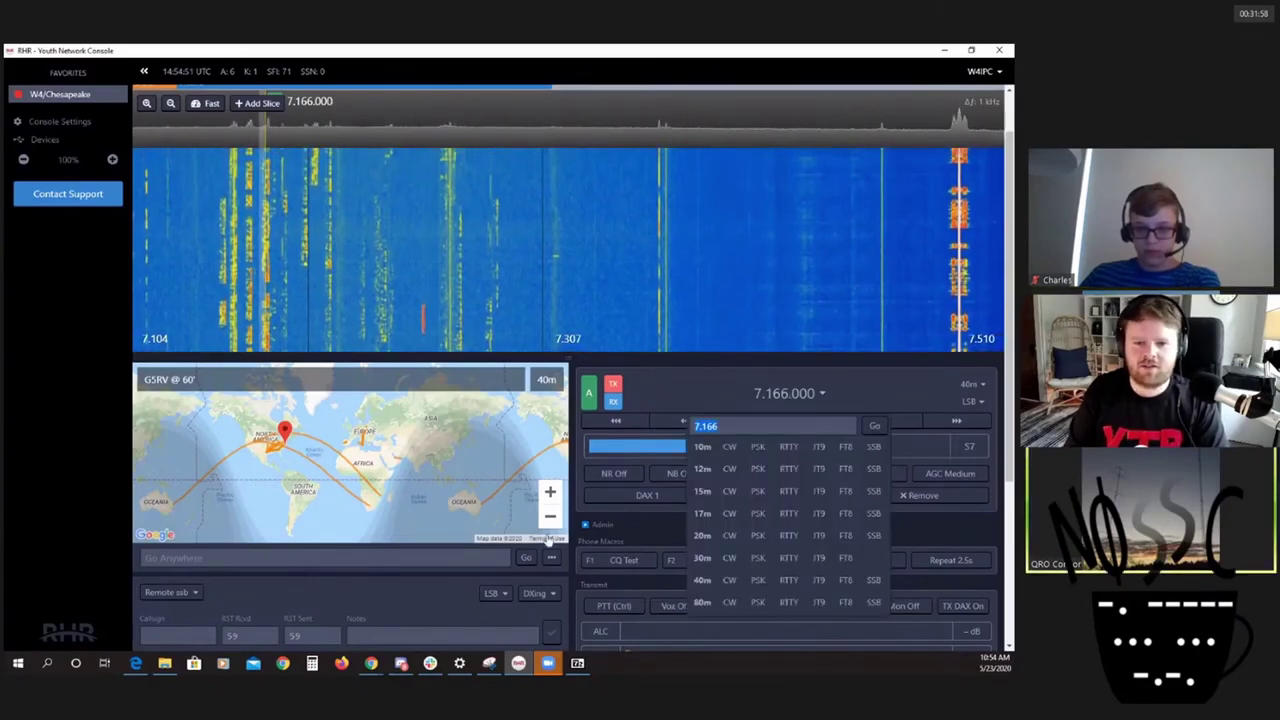
{"action": "left_click", "coordinate": [729, 535]}
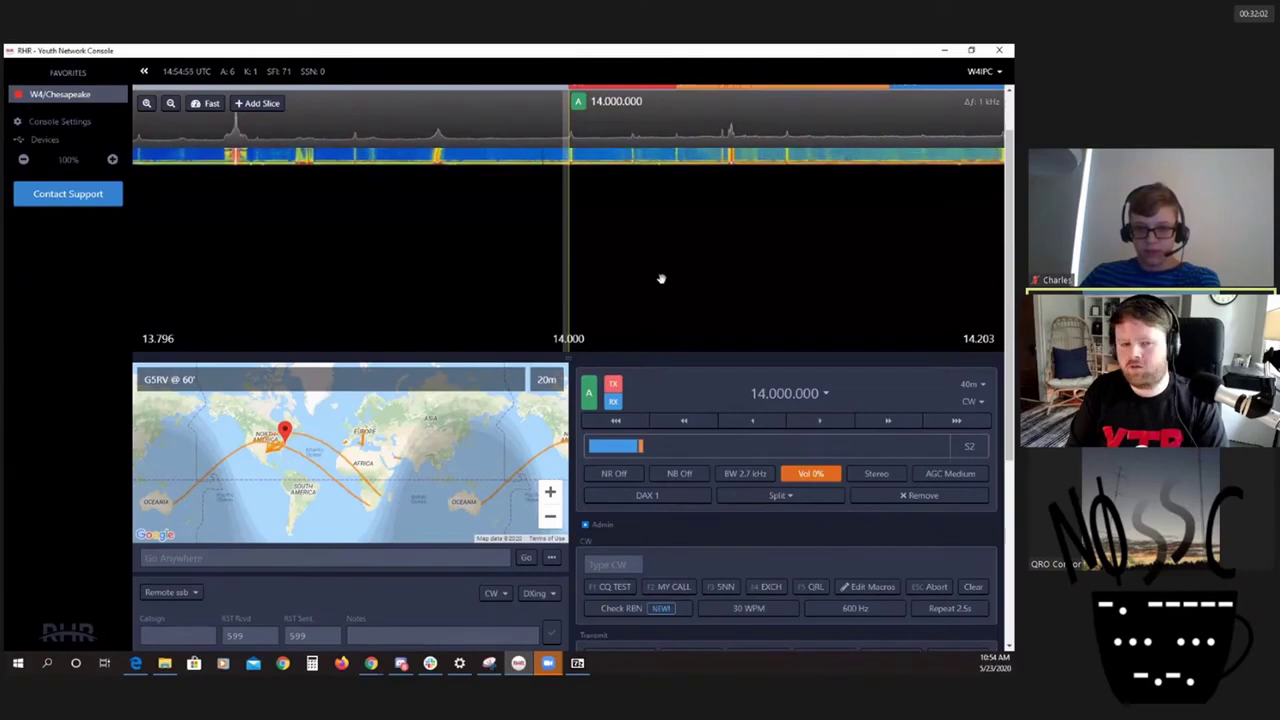
{"action": "left_click", "coordinate": [594, 196]}
{"action": "left_click_drag", "start_coordinate": [594, 196], "coordinate": [665, 196]}
Step: Run a brief tune carrier on and off from the Admin controls to check SWR
{"action": "scroll", "coordinate": [700, 500], "scroll_direction": "down", "scroll_amount": 3}
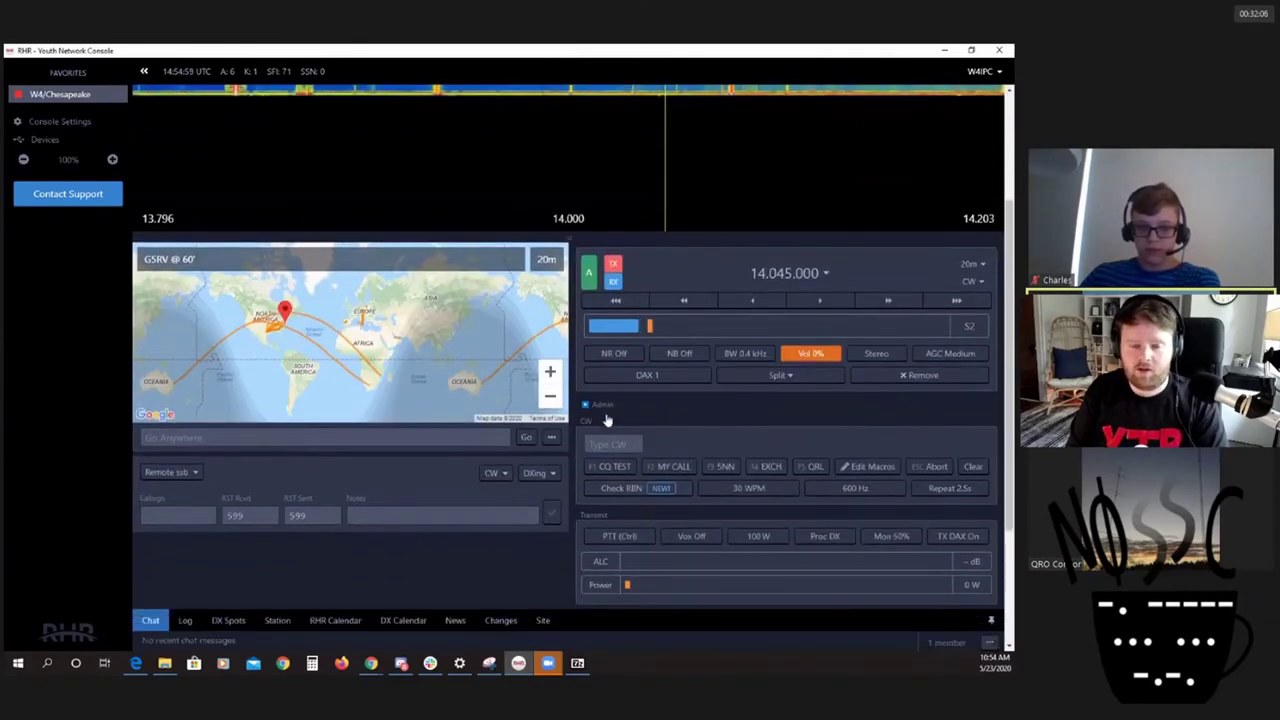
{"action": "left_click", "coordinate": [600, 404]}
{"action": "left_click", "coordinate": [787, 430]}
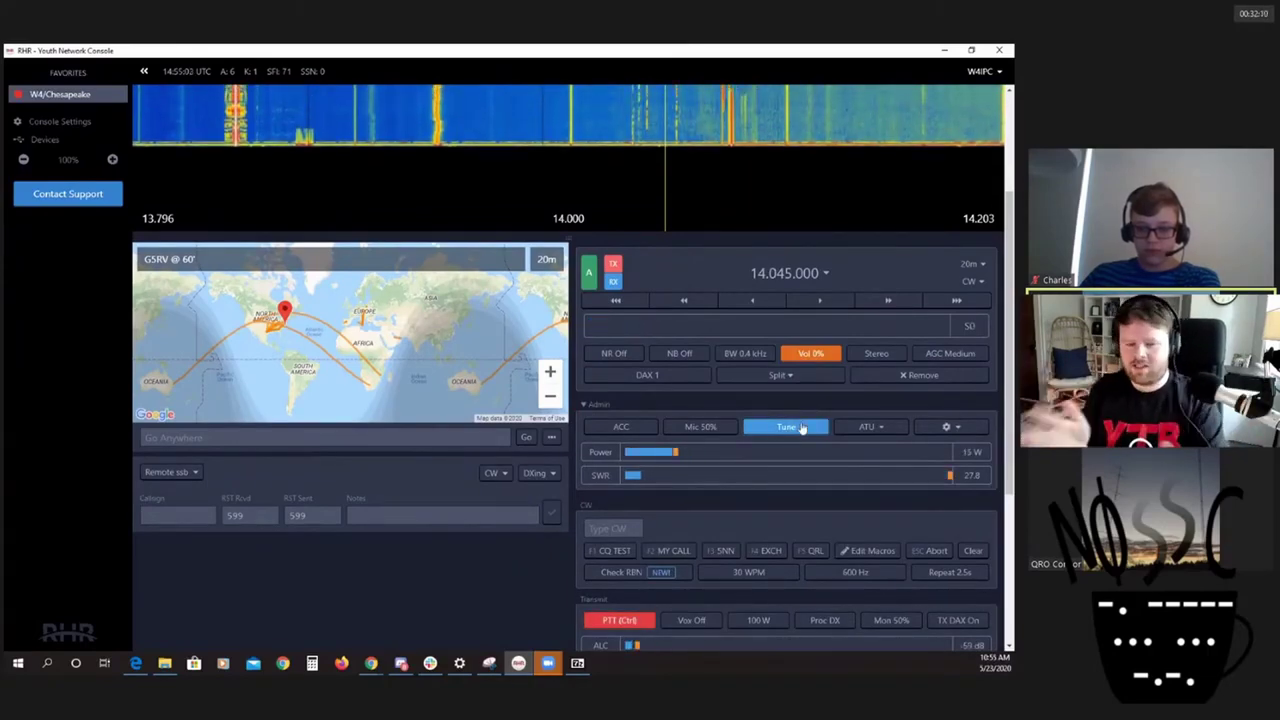
{"action": "left_click", "coordinate": [802, 428]}
{"action": "scroll", "coordinate": [641, 481], "scroll_direction": "up", "scroll_amount": 4}
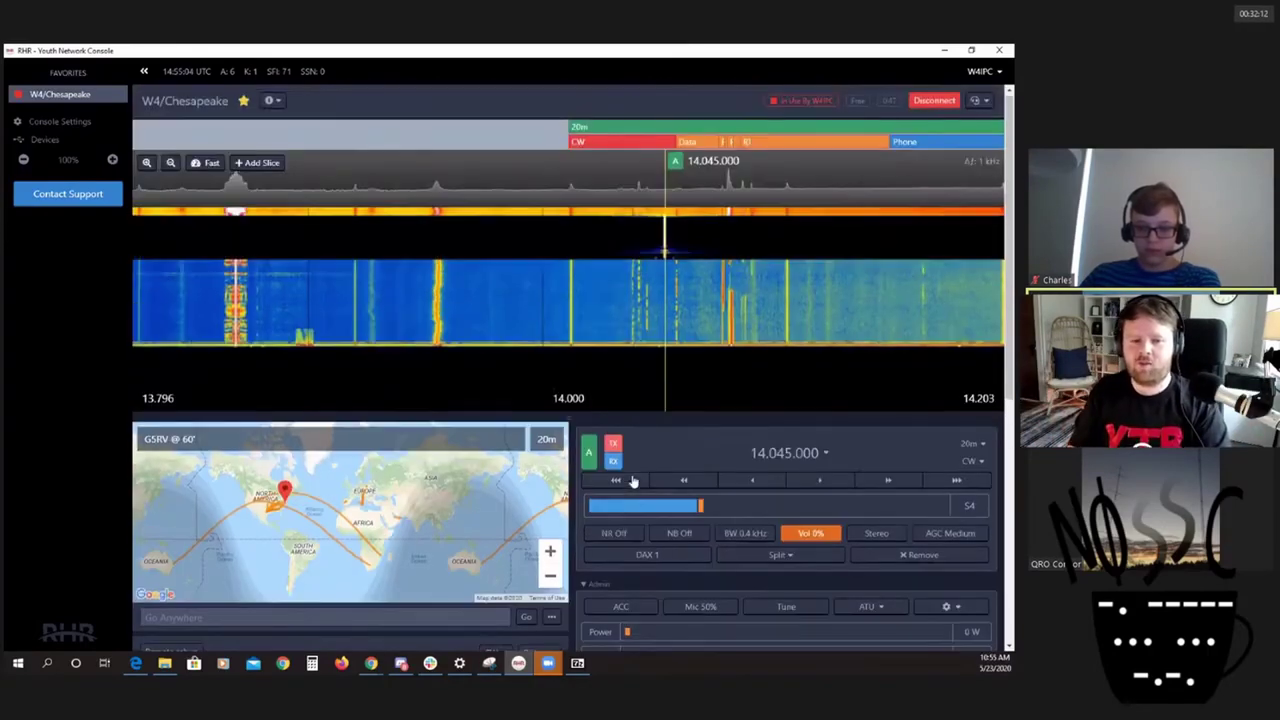
{"action": "left_click_drag", "start_coordinate": [657, 323], "coordinate": [608, 323]}
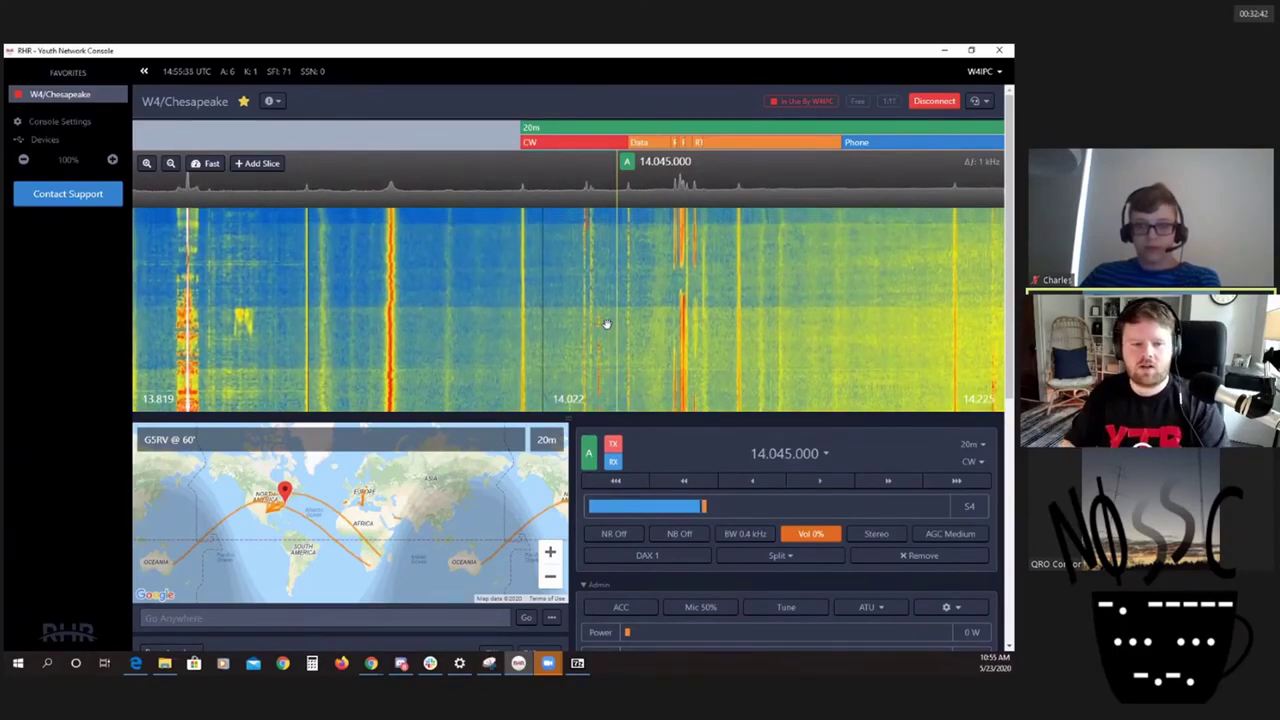
Step: Zoom the waterfall in around 14.045 MHz and pan it to show CW signals near 14.080
{"action": "scroll", "coordinate": [690, 314], "scroll_direction": "up", "scroll_amount": 5}
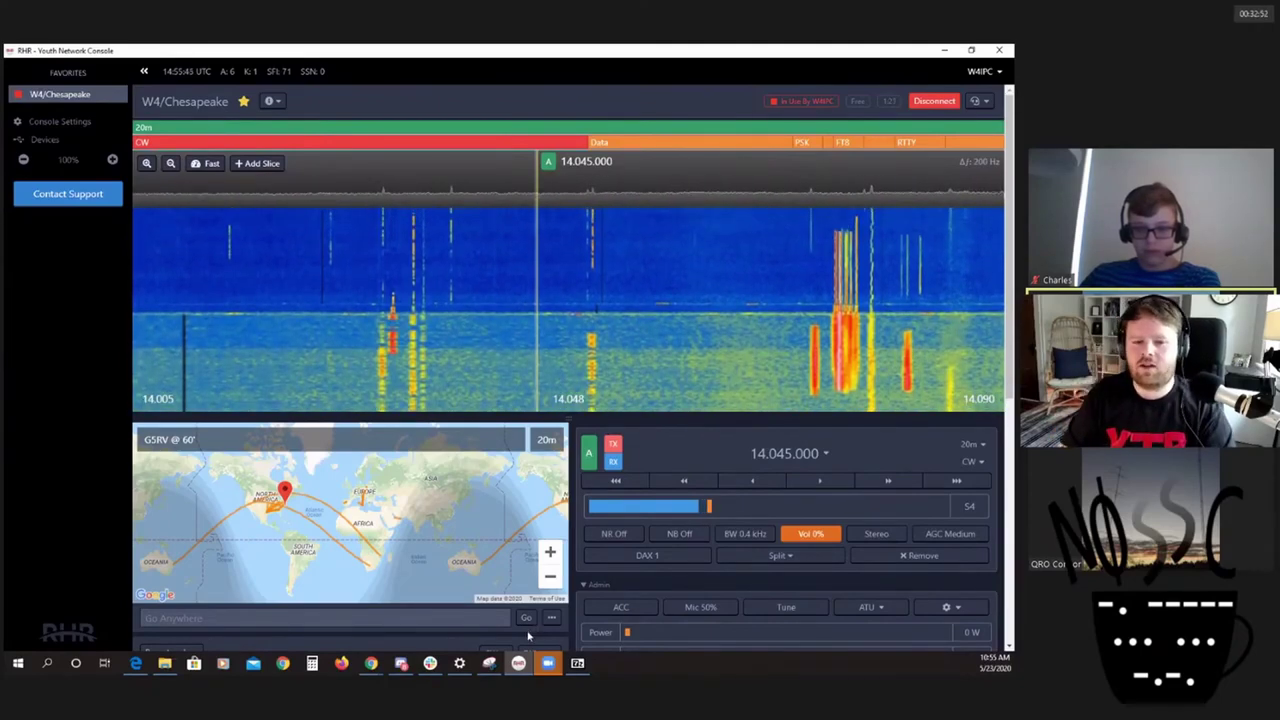
{"action": "left_click_drag", "start_coordinate": [846, 280], "coordinate": [490, 291]}
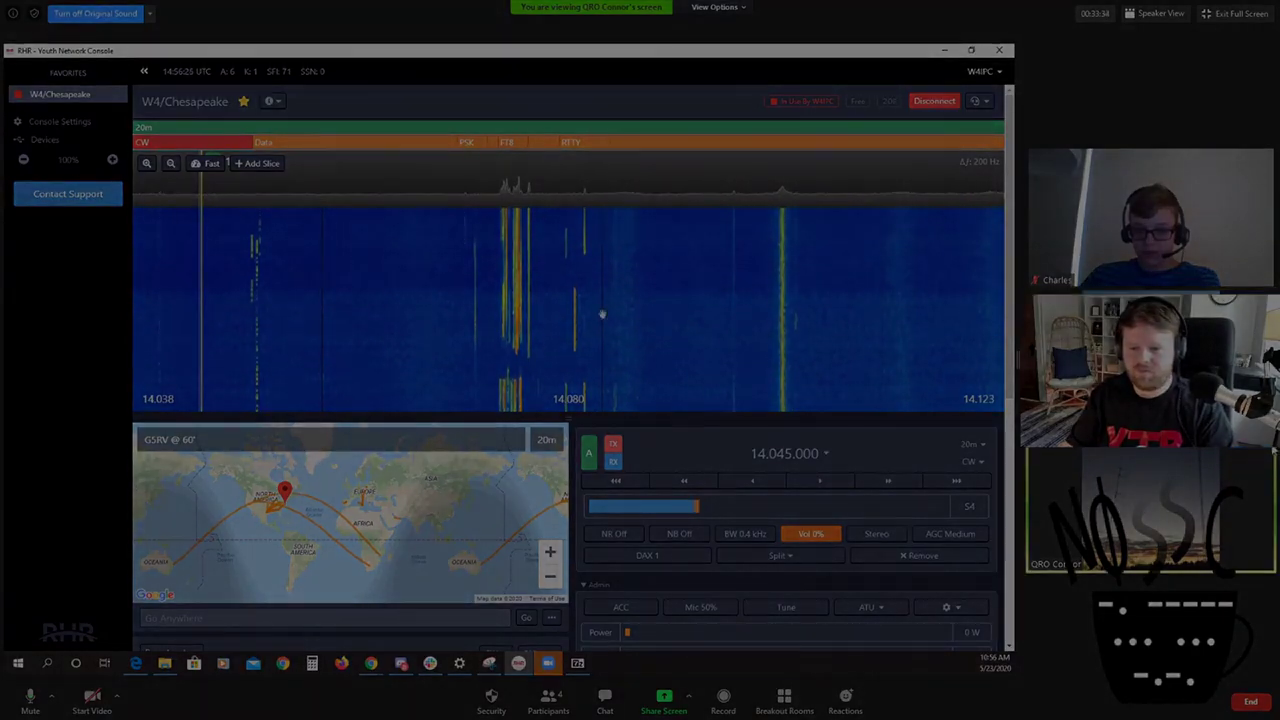
{"action": "left_click", "coordinate": [1252, 466]}
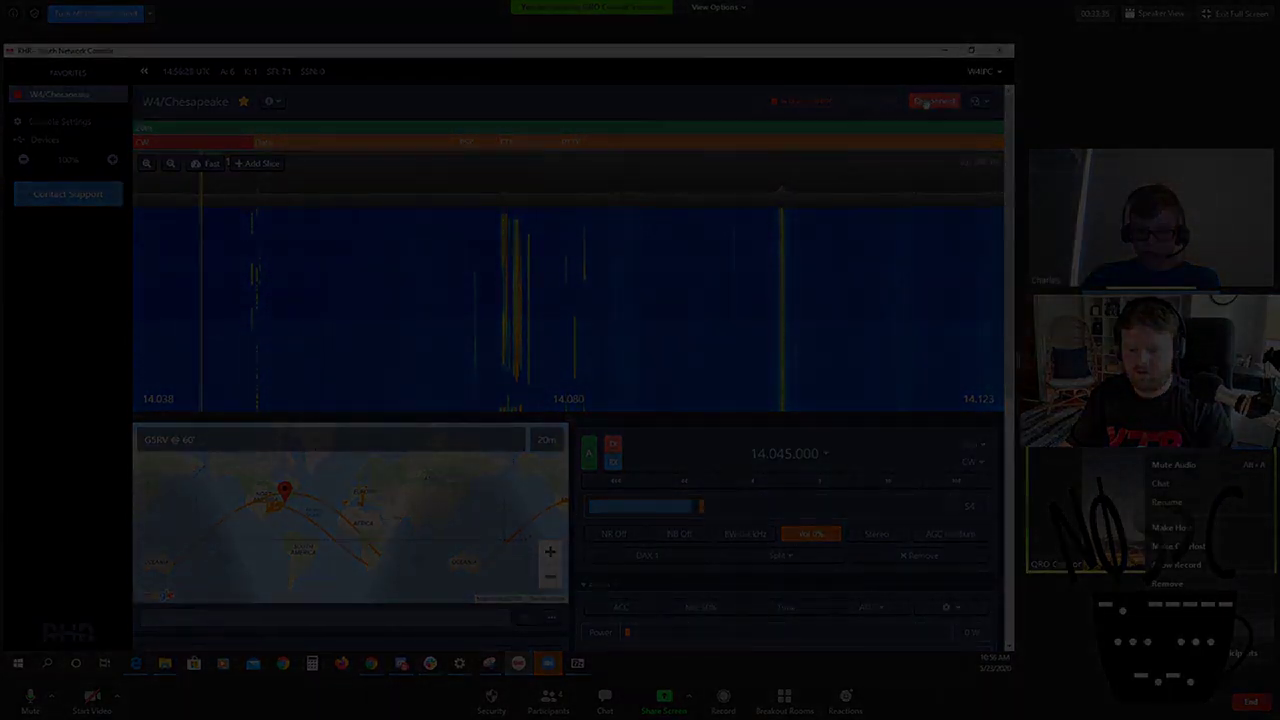